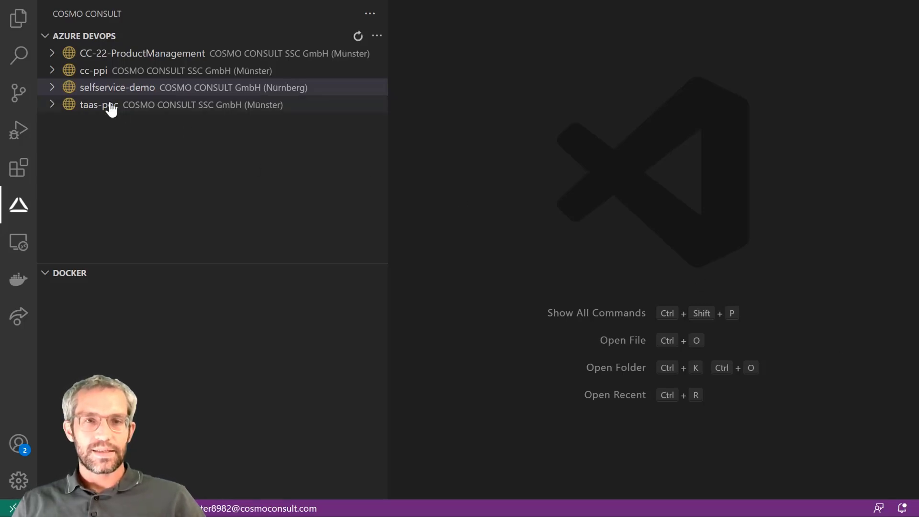
# Clone 'my new app' from selfservice-demo > demo-project into the deleteme folder using the existing account.
pyautogui.click(52, 87)
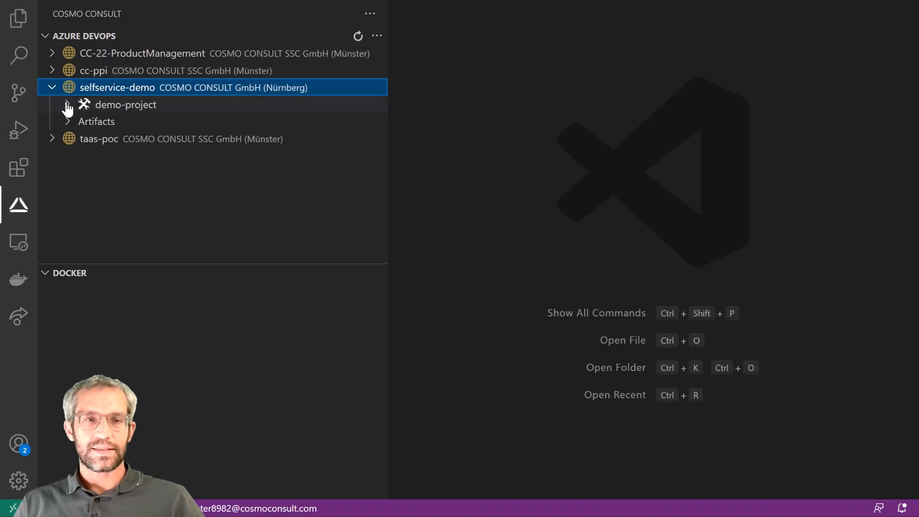
pyautogui.click(67, 104)
pyautogui.click(84, 123)
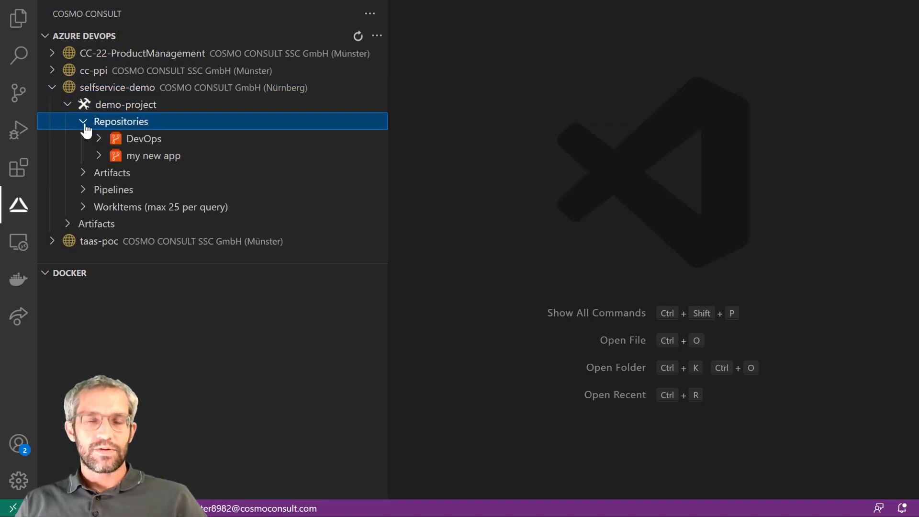
pyautogui.rightClick(145, 162)
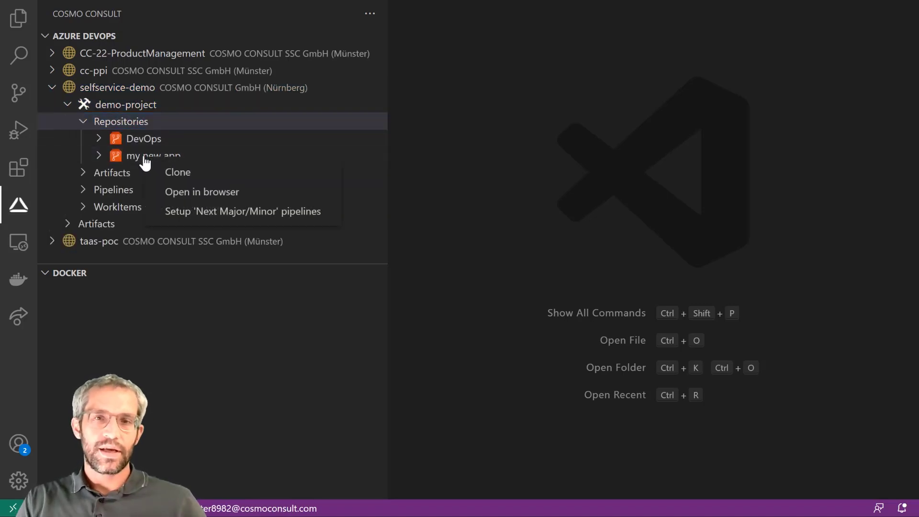
pyautogui.click(177, 172)
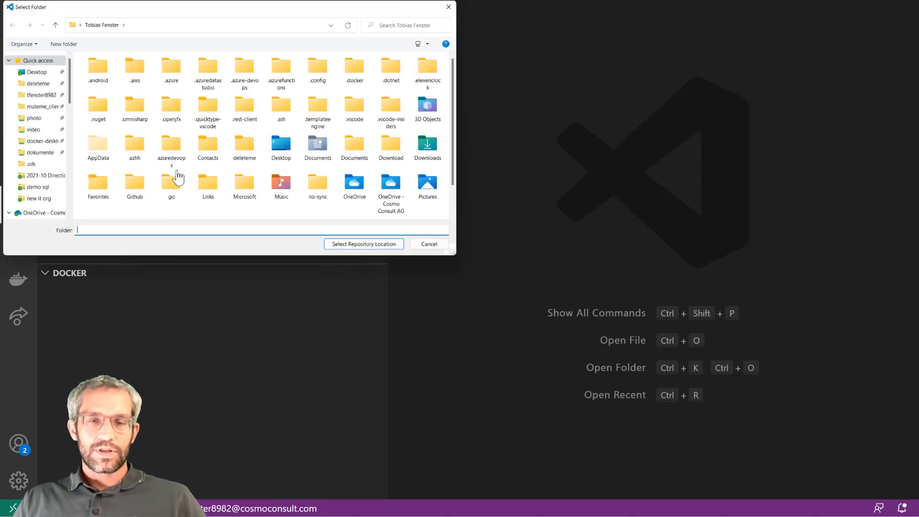
pyautogui.click(39, 84)
pyautogui.click(353, 245)
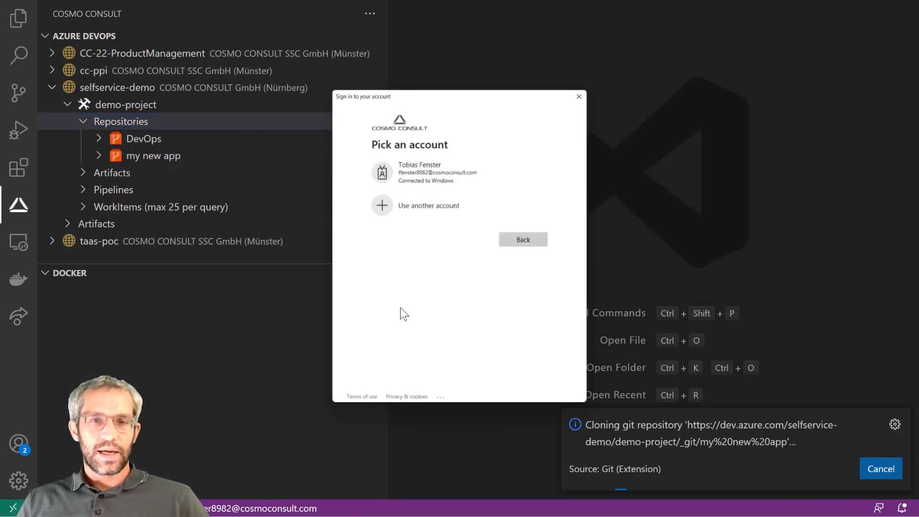
pyautogui.click(441, 168)
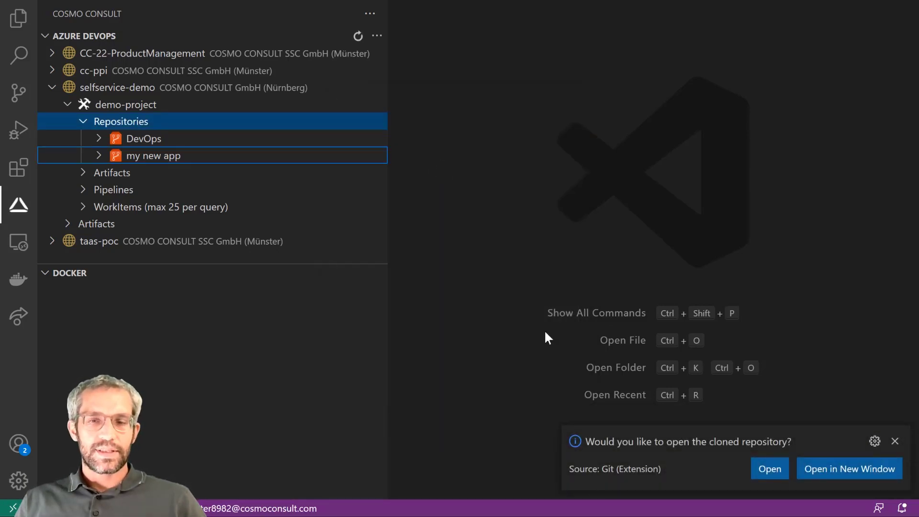
# Open the cloned repository's 'my new app' workspace, dismiss the extension recommendation, and return to Azure DevOps.
pyautogui.click(768, 469)
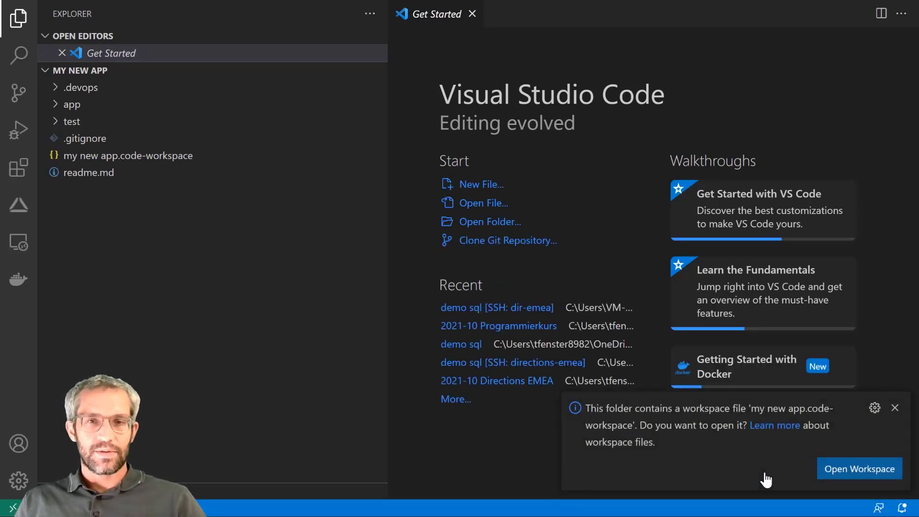
pyautogui.click(838, 473)
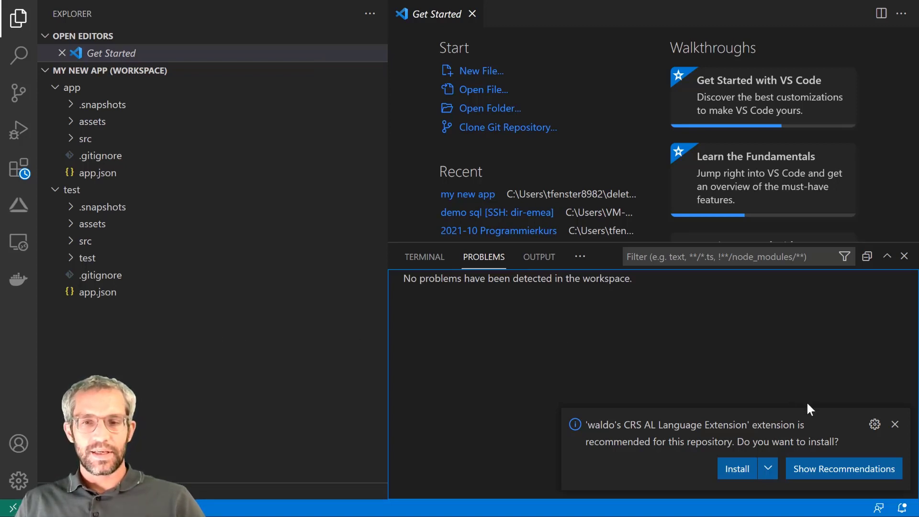
pyautogui.click(894, 426)
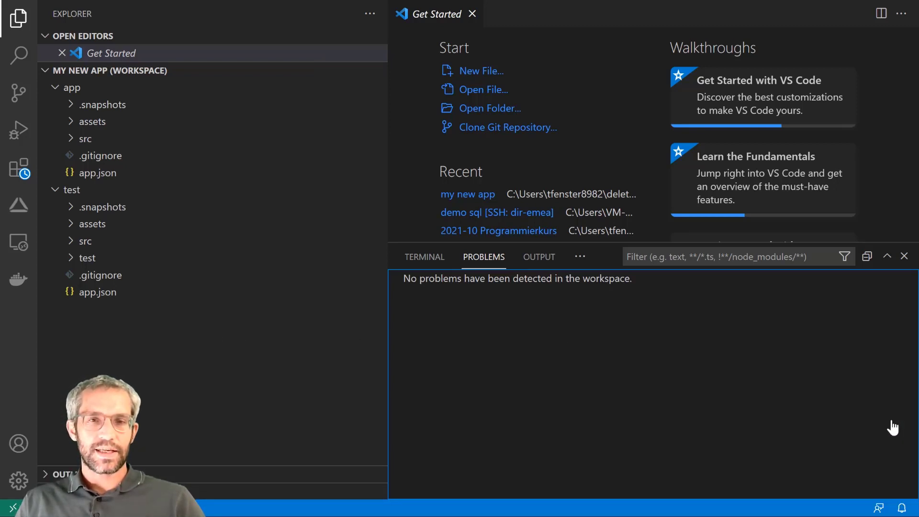
pyautogui.click(18, 205)
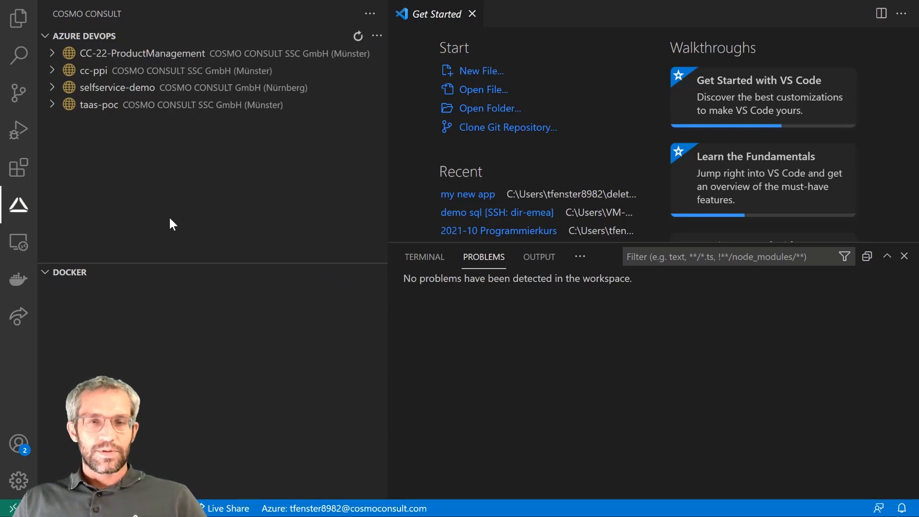
# Under my new app > Containers, create a container named 'demo container' and view its creation message.
pyautogui.click(54, 88)
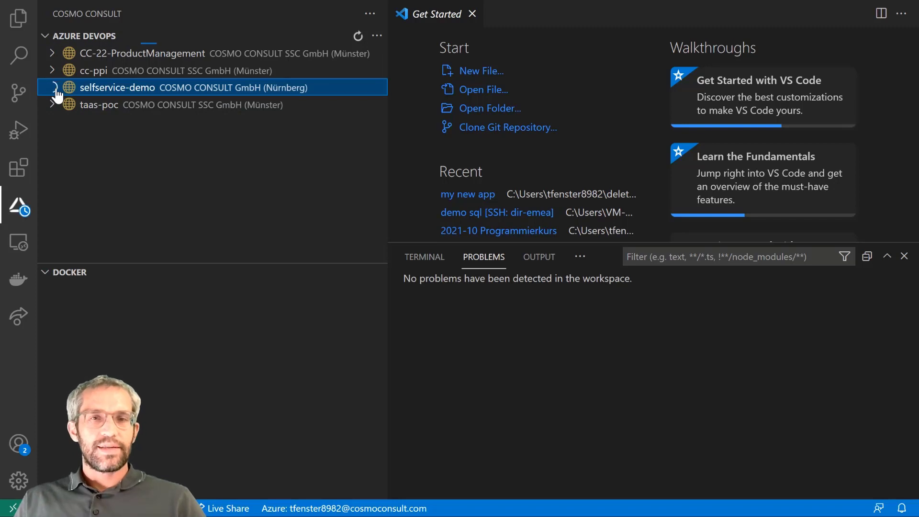
pyautogui.click(72, 107)
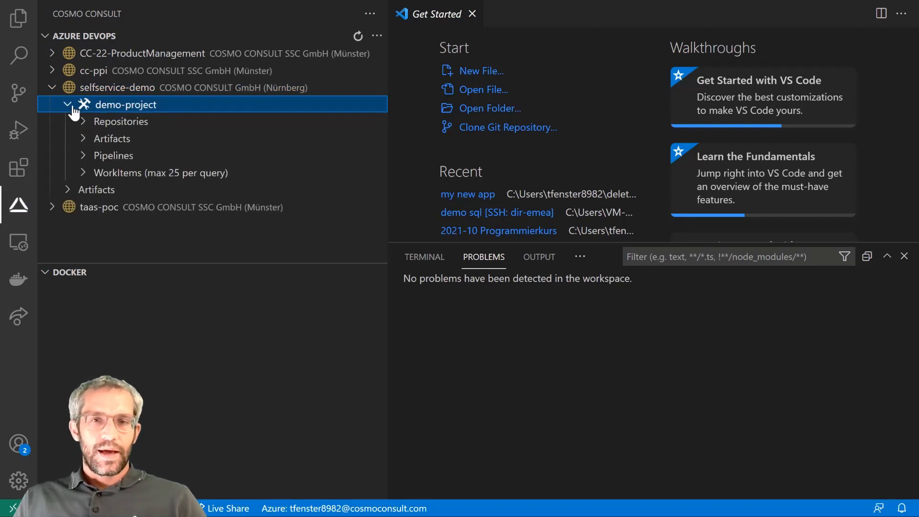
pyautogui.click(87, 125)
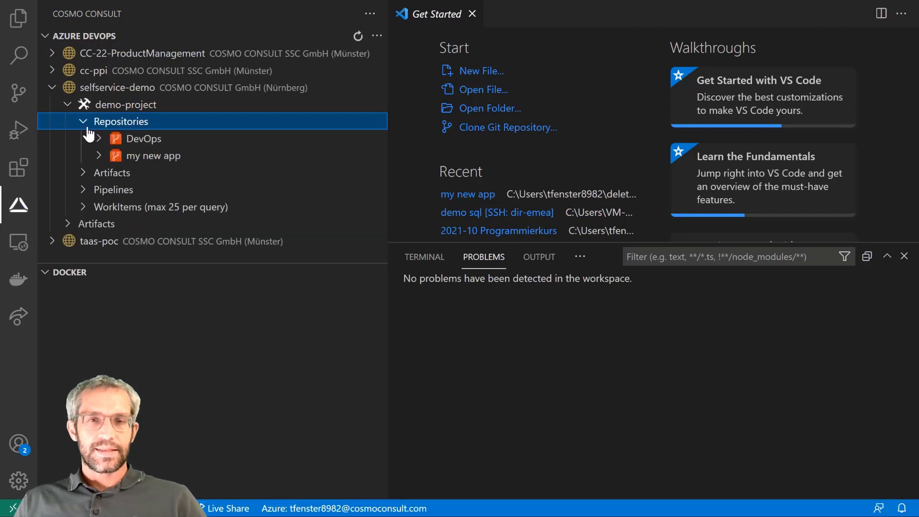
pyautogui.click(99, 156)
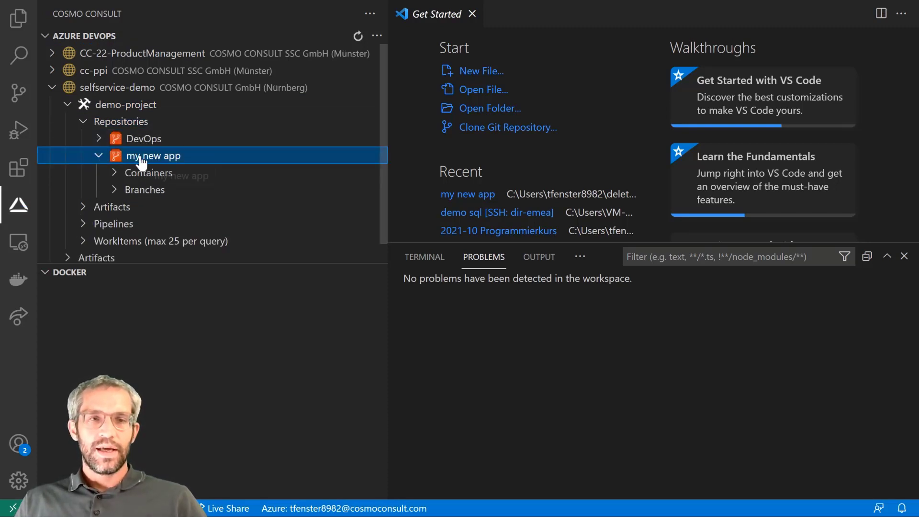
pyautogui.click(115, 175)
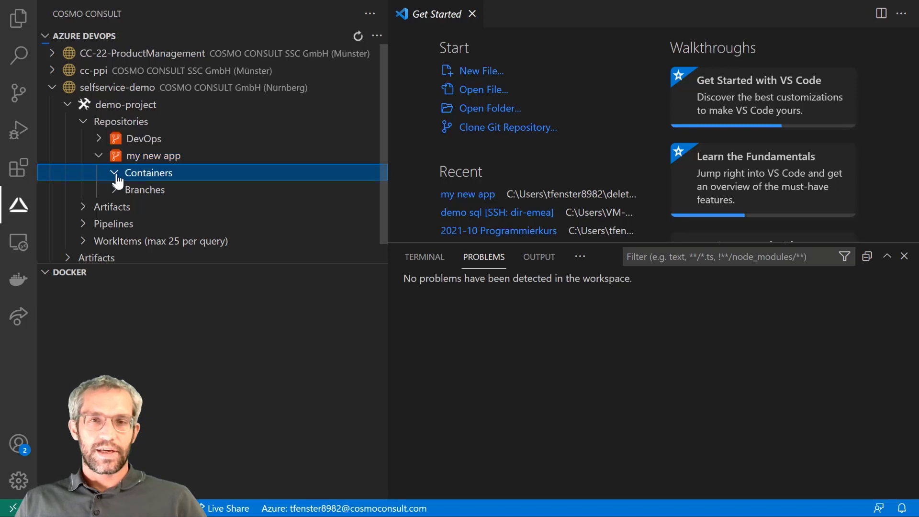
pyautogui.rightClick(146, 178)
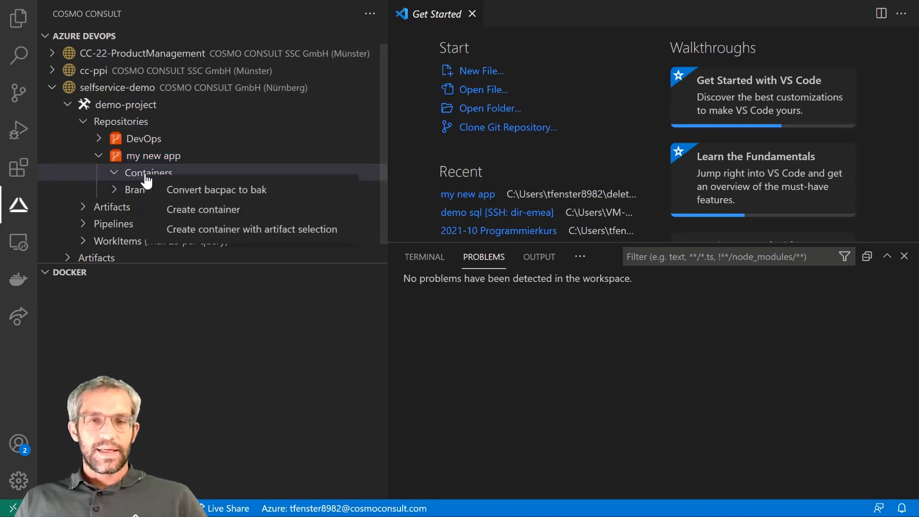
pyautogui.click(184, 211)
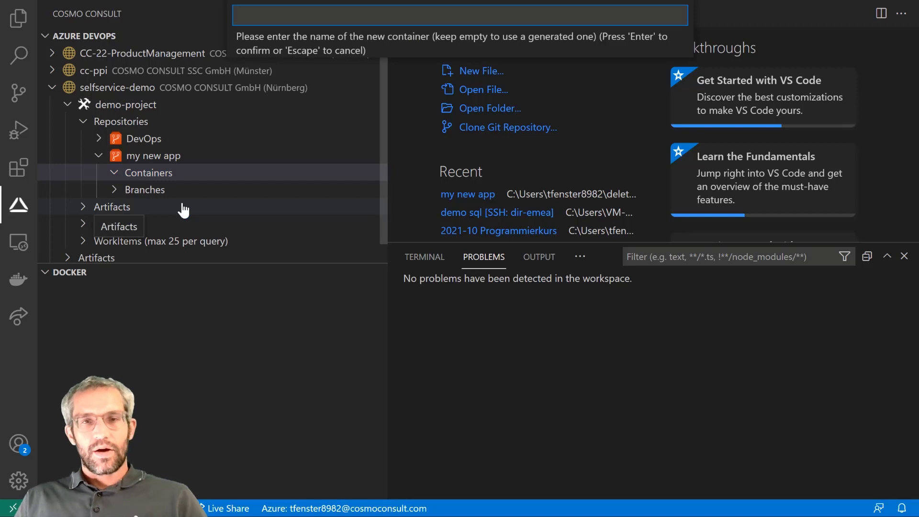
pyautogui.write('demo container')
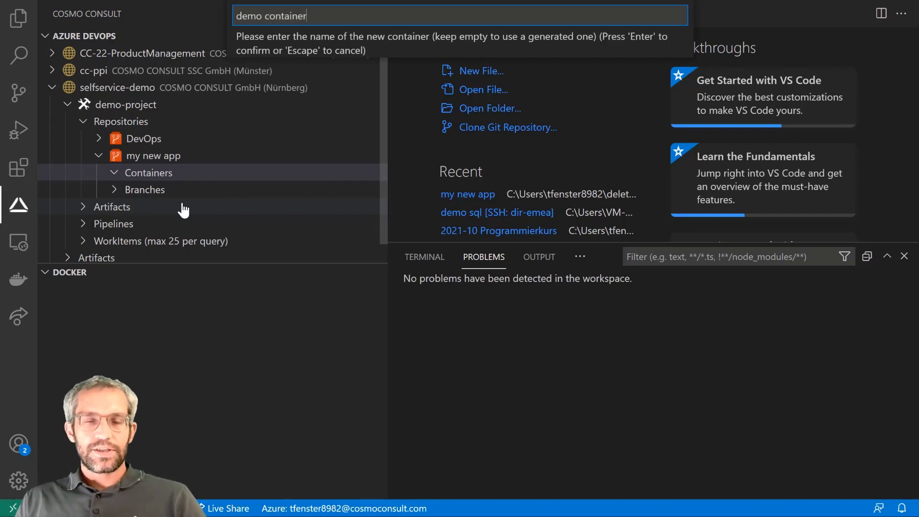
pyautogui.press('Return')
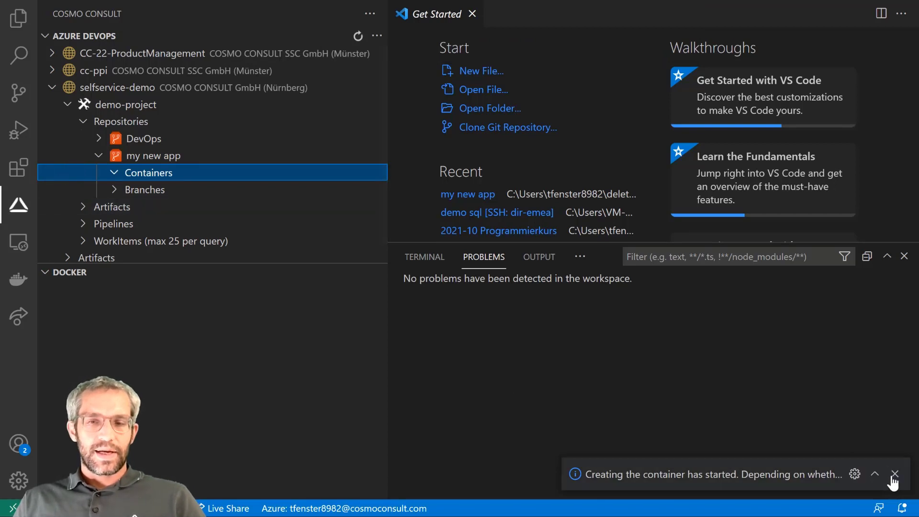
pyautogui.click(881, 484)
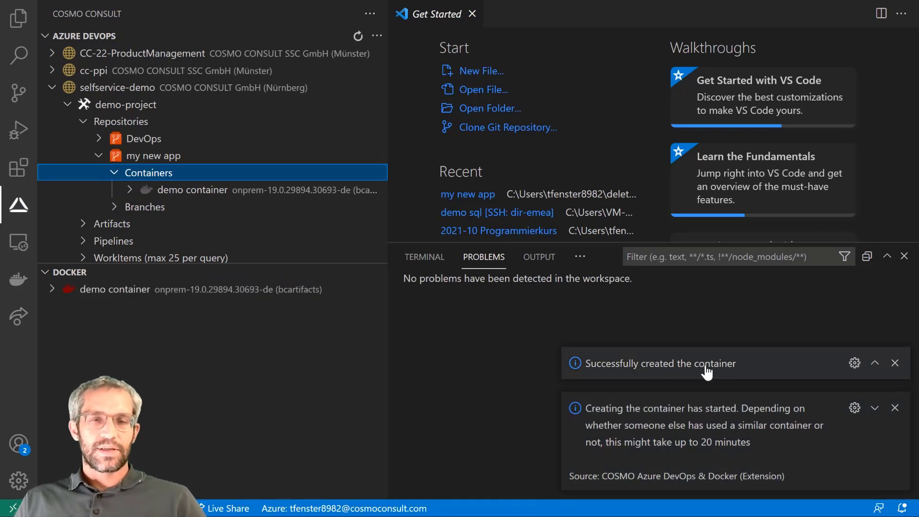
# Expand demo container in the Docker pane and open its log in Portainer.
pyautogui.click(54, 297)
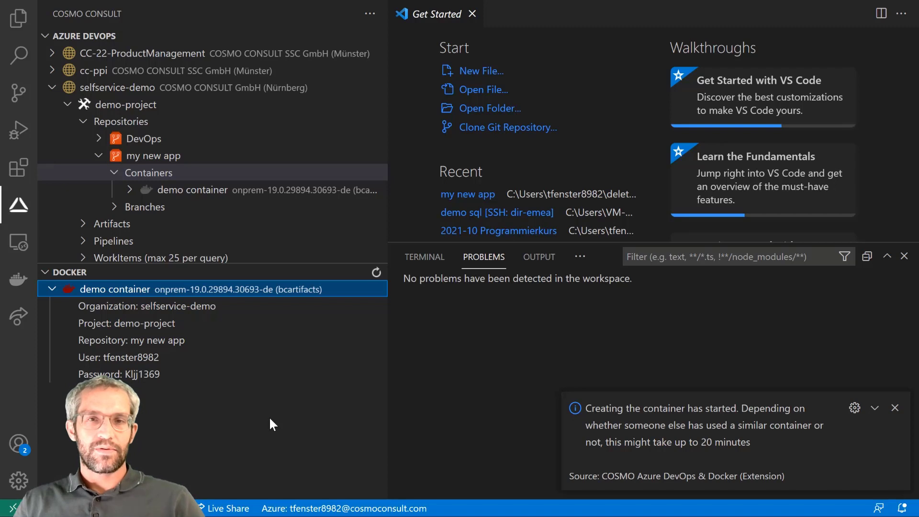
pyautogui.rightClick(254, 291)
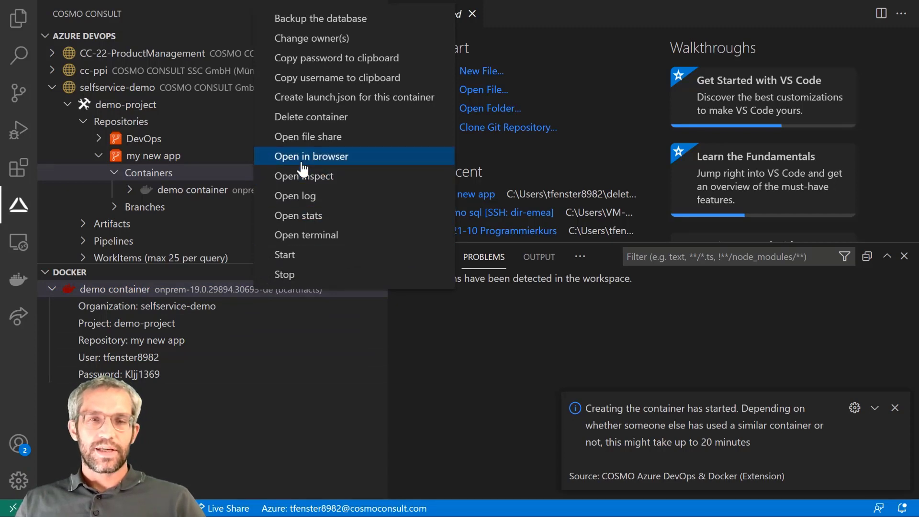
pyautogui.click(304, 196)
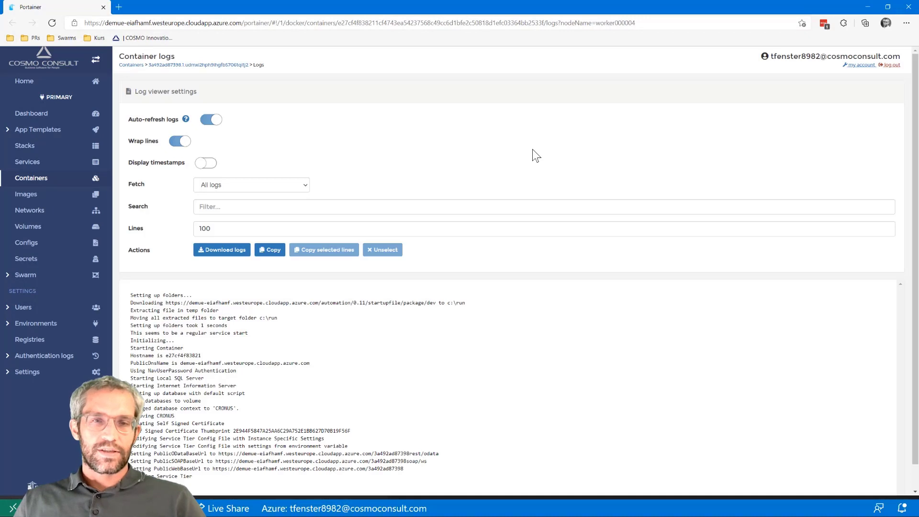
# Zoom the Portainer log in twice and scroll down to 'Ready for connections!', then return to VS Code.
pyautogui.hotkey('ctrl', '+')
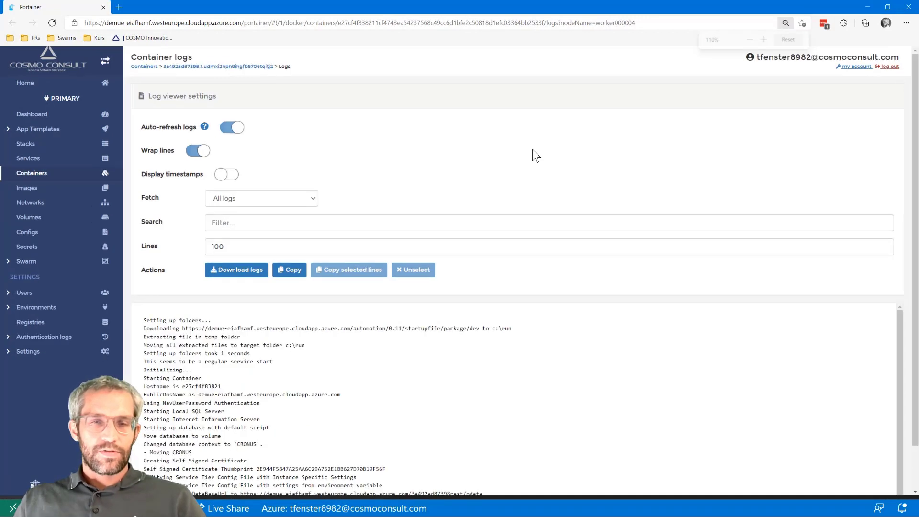
pyautogui.hotkey('ctrl', '+')
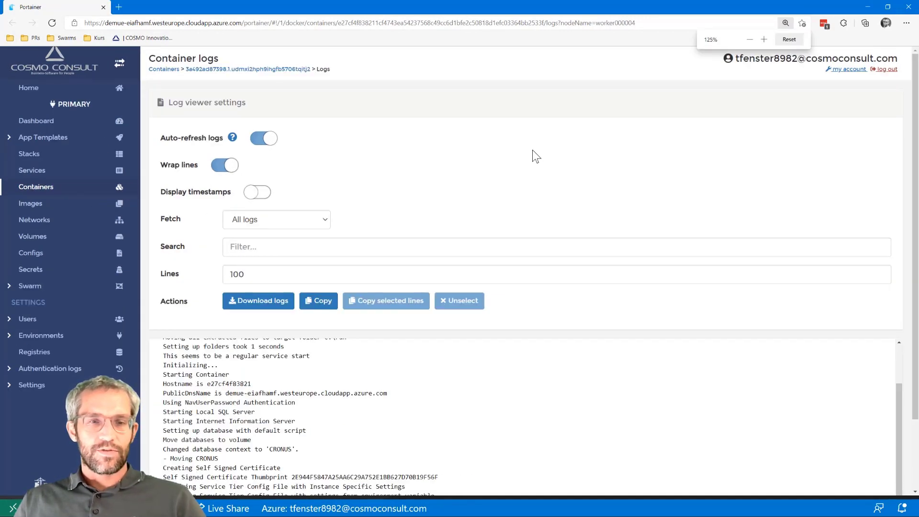
pyautogui.scroll(-2, 544, 190)
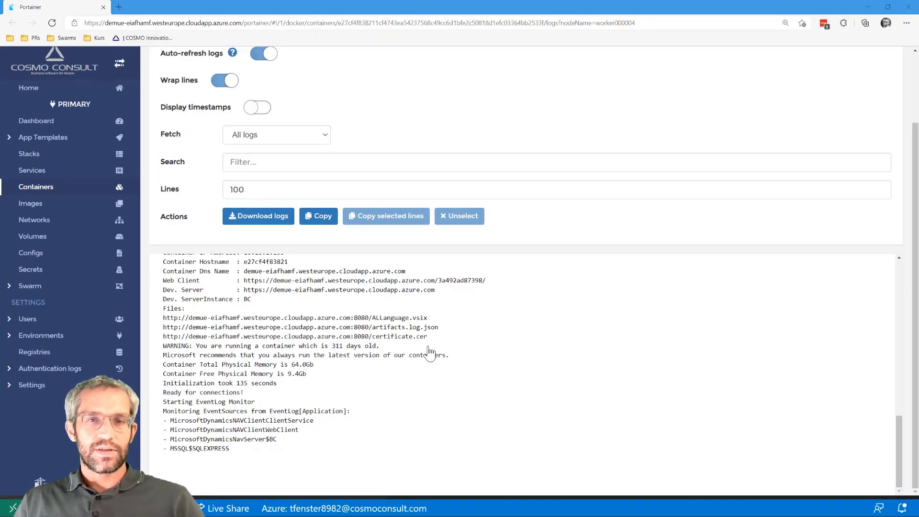
pyautogui.hotkey('alt', 'Tab')
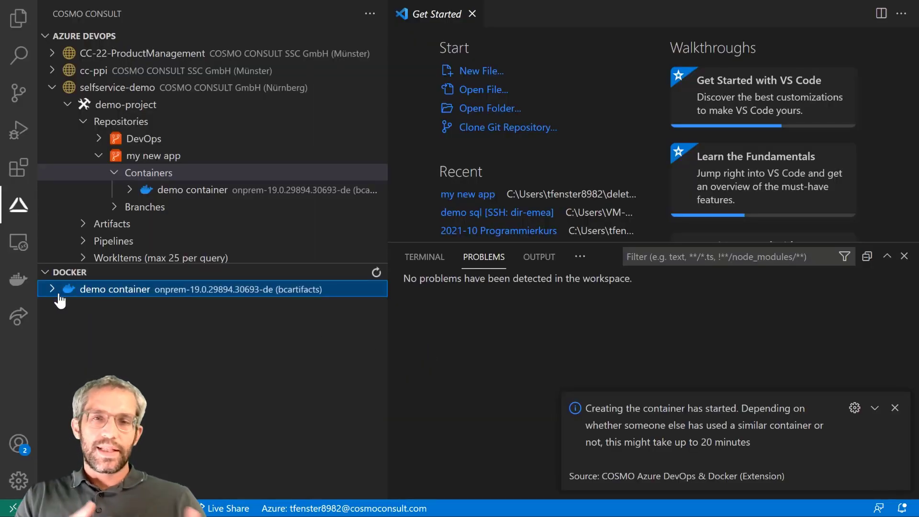
# Create launch.json for demo container and open app/.vscode/launch.json to review its 'demo container' configuration.
pyautogui.rightClick(91, 298)
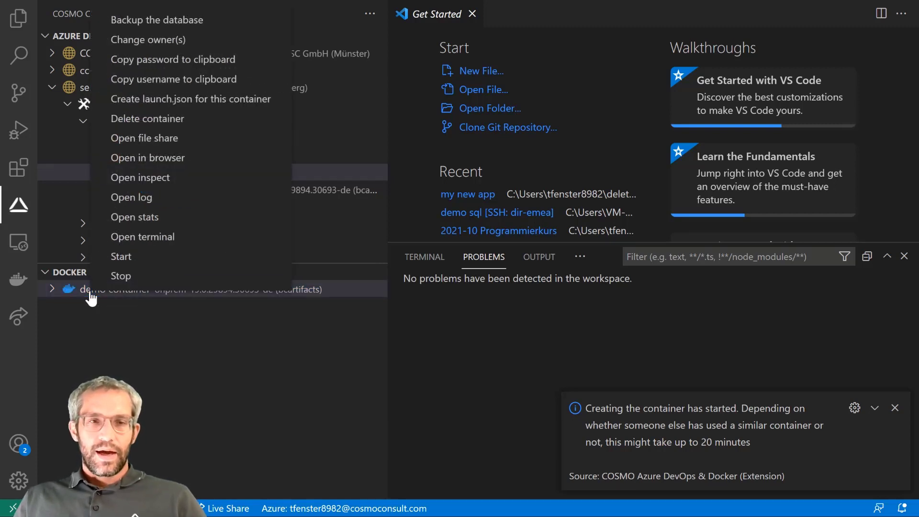
pyautogui.click(187, 110)
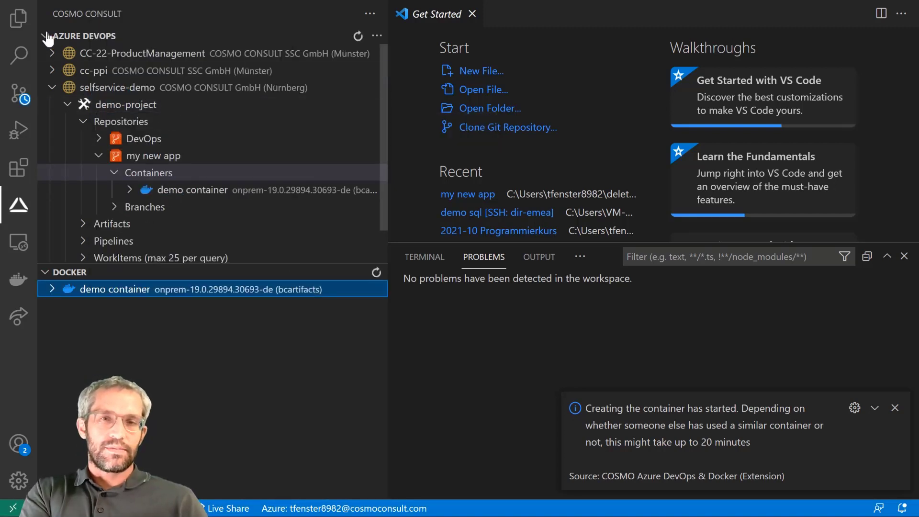
pyautogui.click(21, 25)
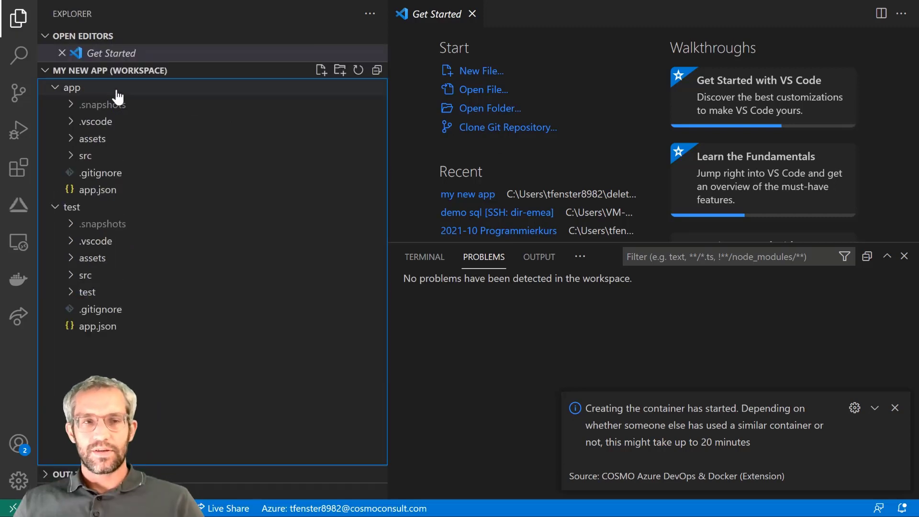
pyautogui.click(74, 123)
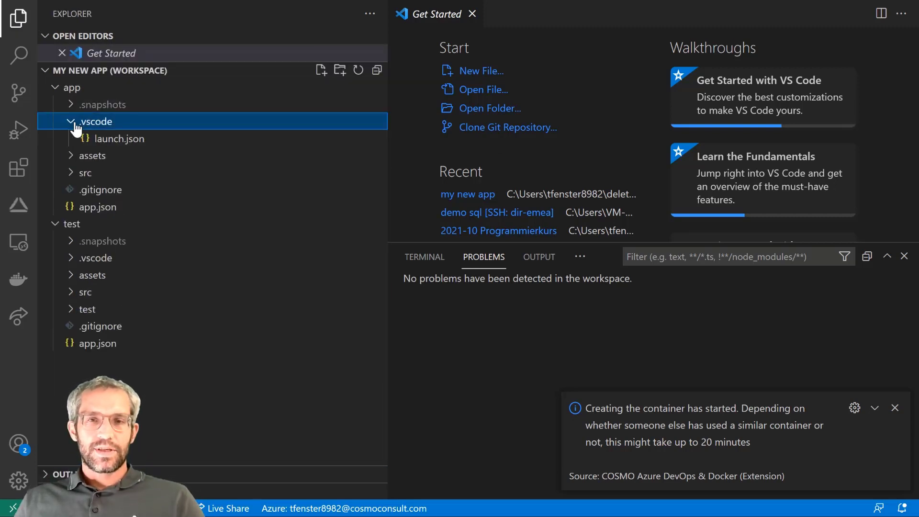
pyautogui.click(111, 140)
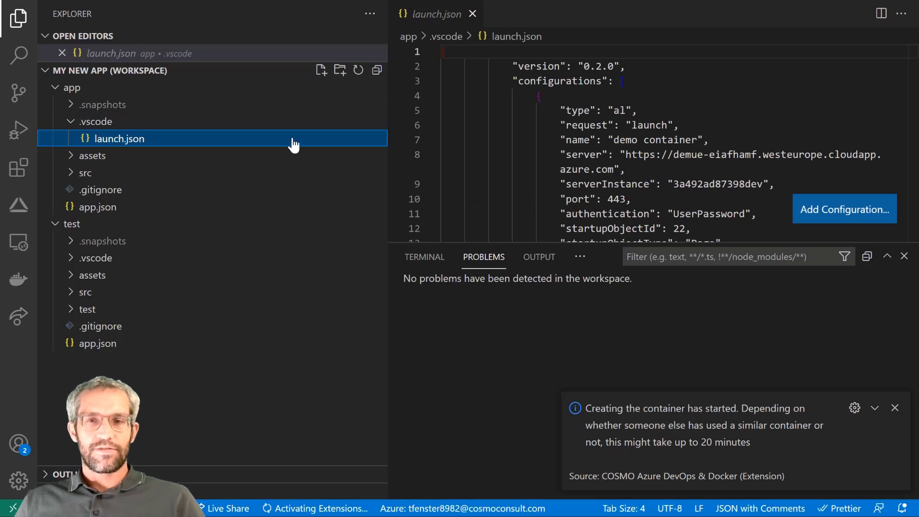
pyautogui.moveTo(514, 242); pyautogui.dragTo(514, 319)
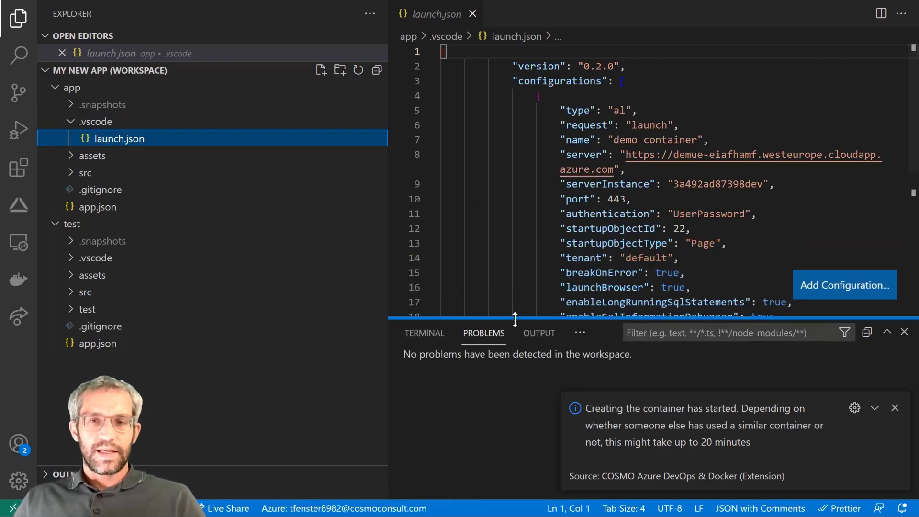
pyautogui.moveTo(614, 140); pyautogui.dragTo(698, 140)
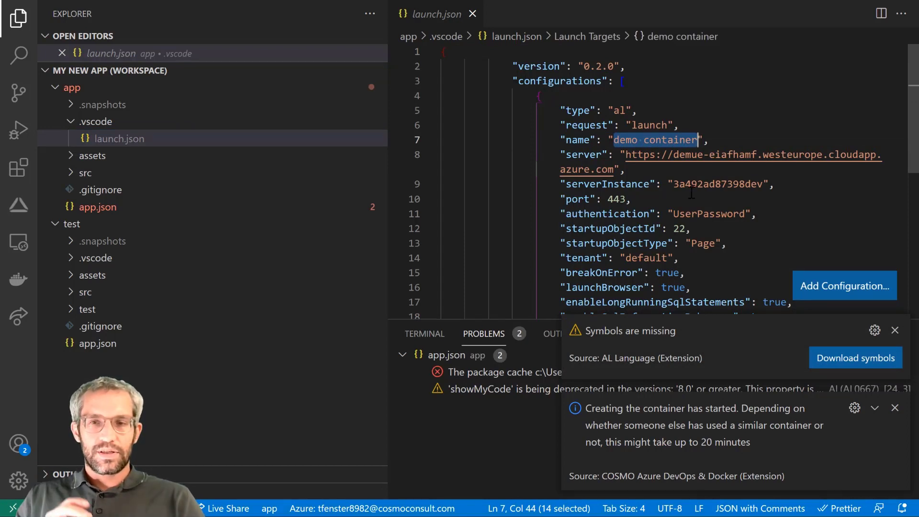
# Download symbols from demo container, entering the username and pasting the password at the prompts.
pyautogui.moveTo(652, 258)
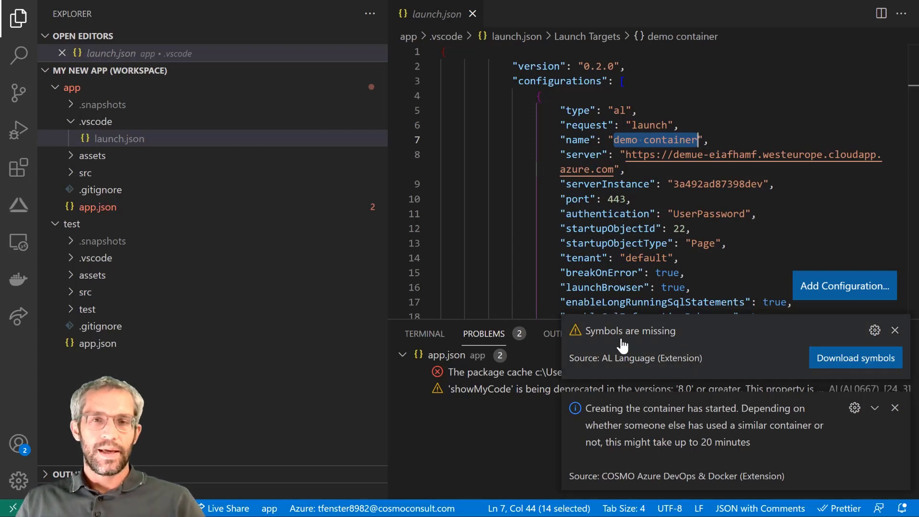
pyautogui.click(19, 206)
pyautogui.rightClick(101, 297)
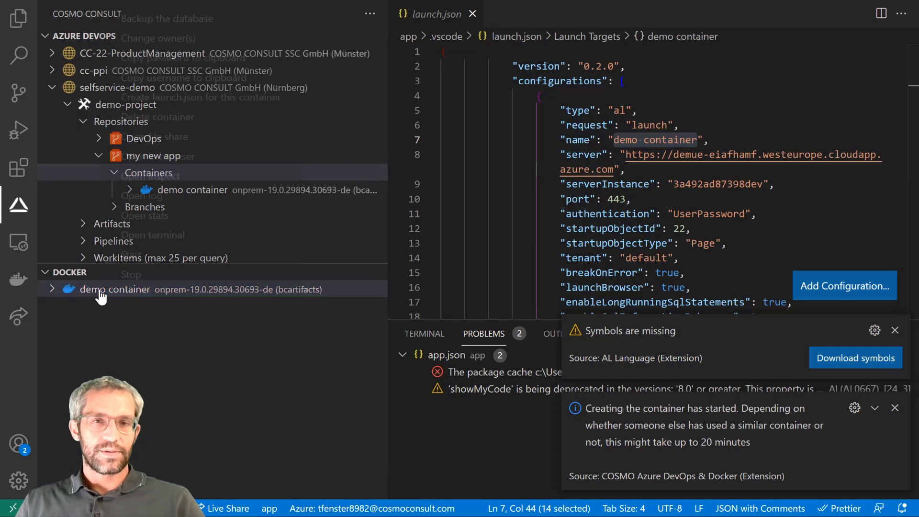
pyautogui.click(173, 71)
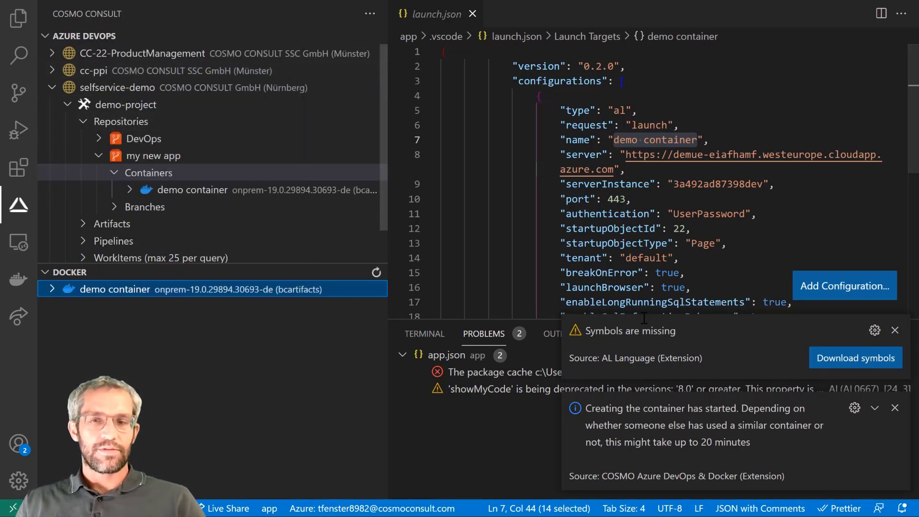
pyautogui.click(842, 360)
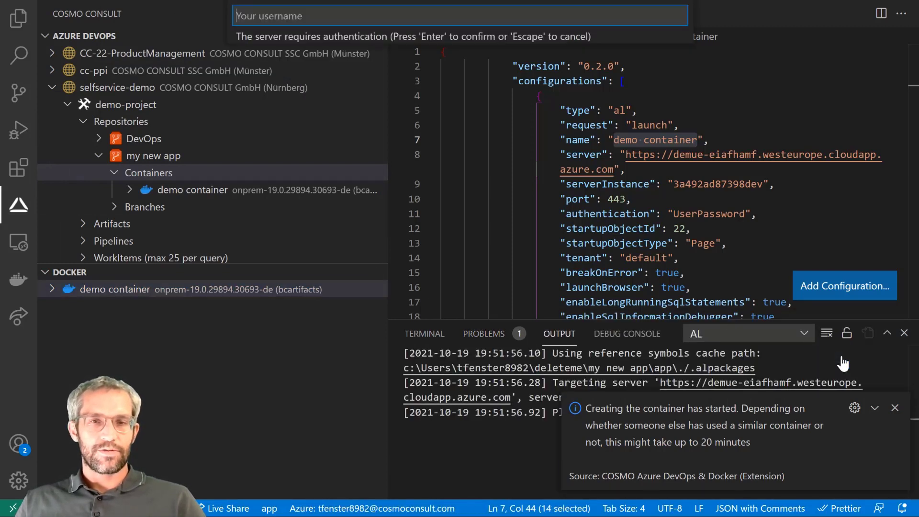
pyautogui.write('tfenster8982')
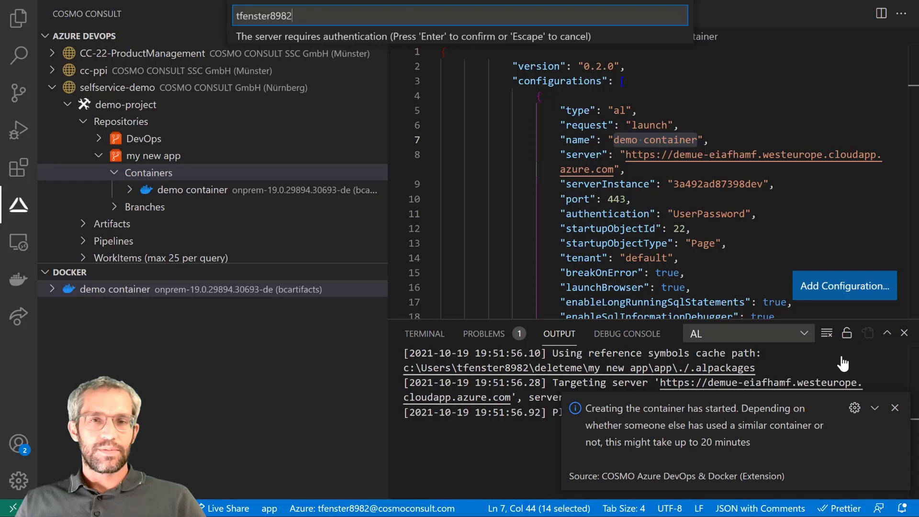
pyautogui.press('Return')
pyautogui.hotkey('ctrl', 'v')
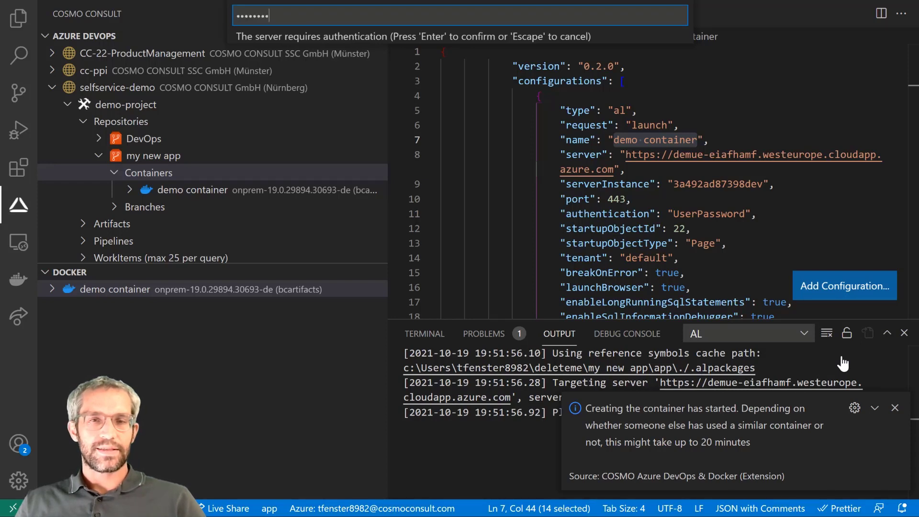
pyautogui.press('Return')
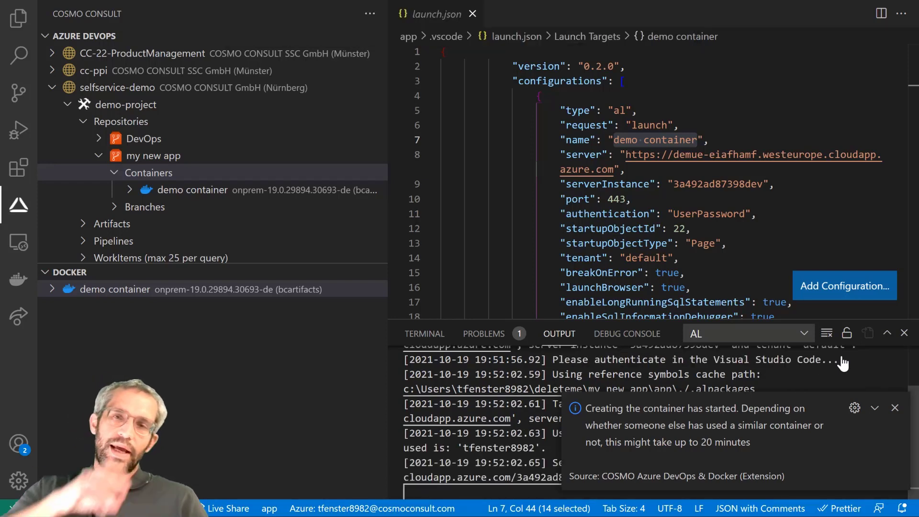
pyautogui.click(895, 409)
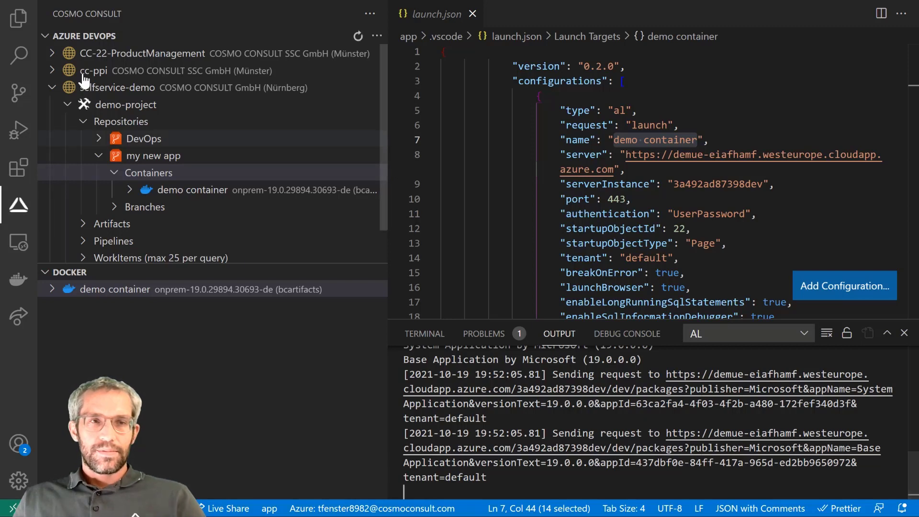
# Verify the app's .alpackages folder now holds the four Microsoft 19.0 packages.
pyautogui.click(19, 19)
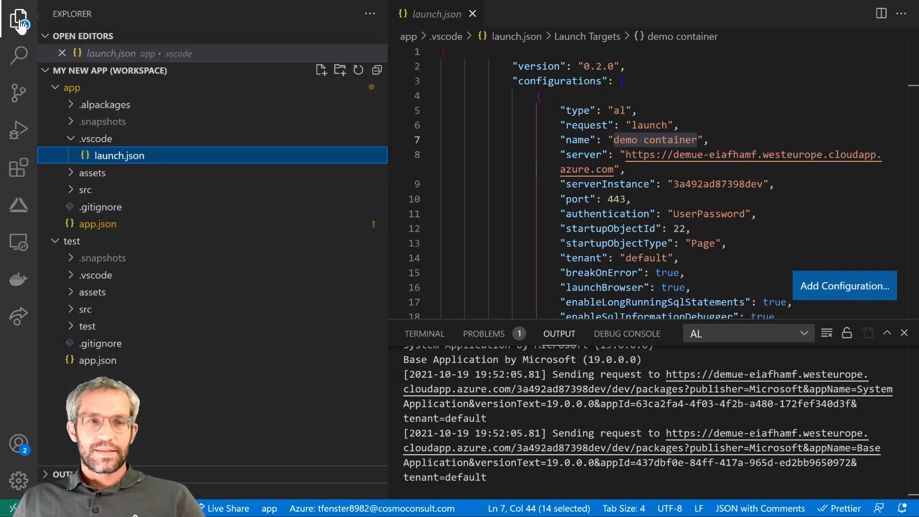
pyautogui.click(69, 104)
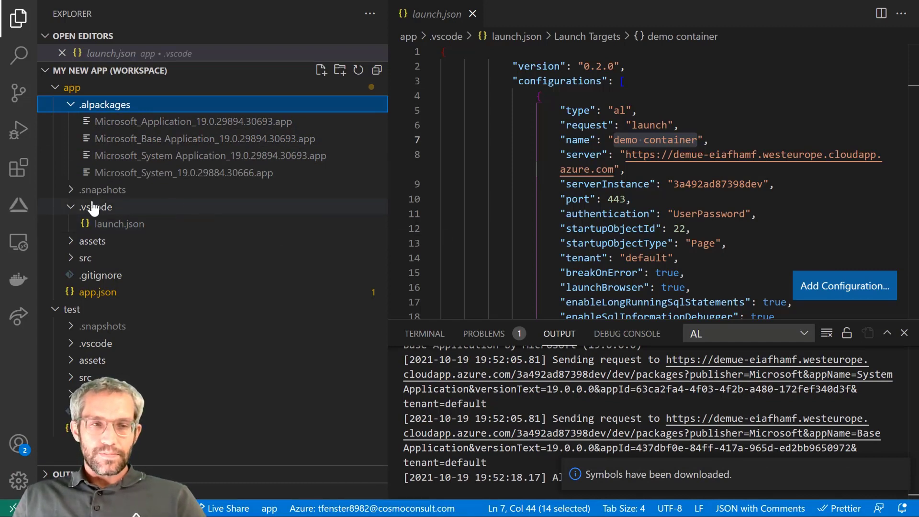
pyautogui.click(21, 210)
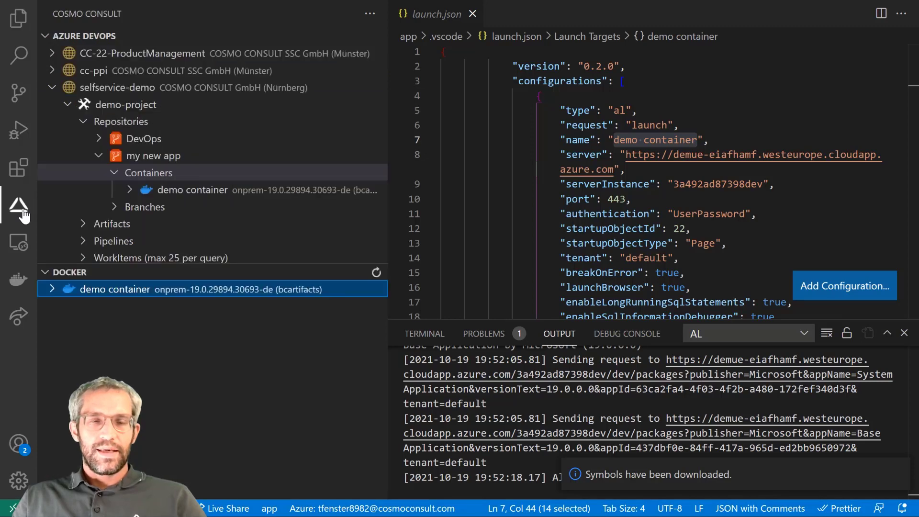
# Create a branch in my new app based on master for the 'Amazing new feature' work item.
pyautogui.scroll(-2, 237, 222)
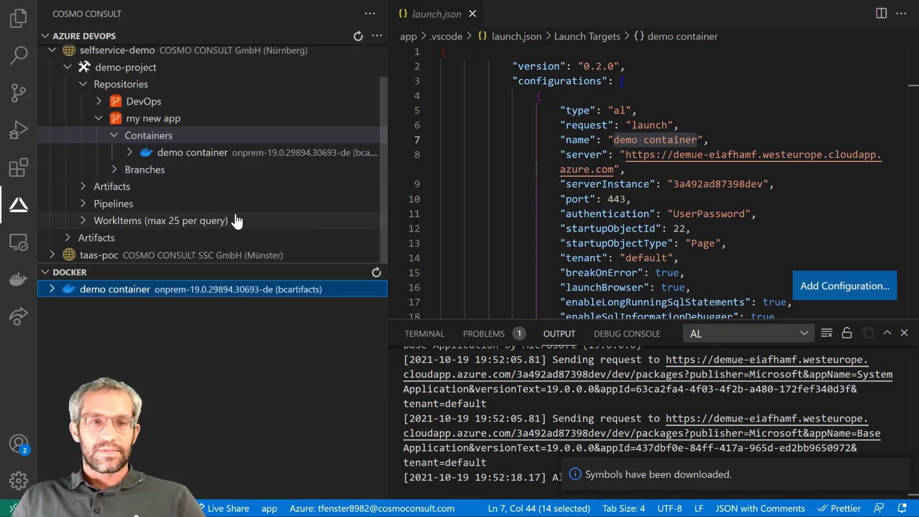
pyautogui.click(98, 221)
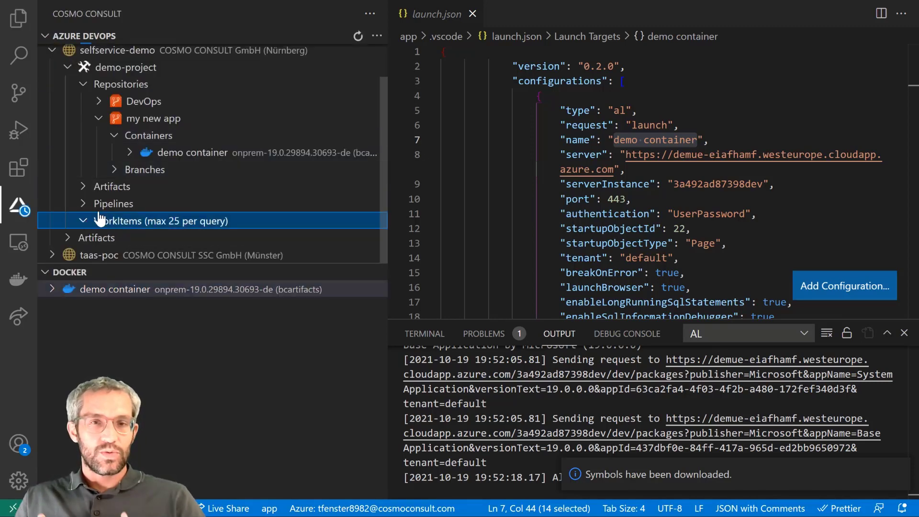
pyautogui.scroll(-3, 102, 211)
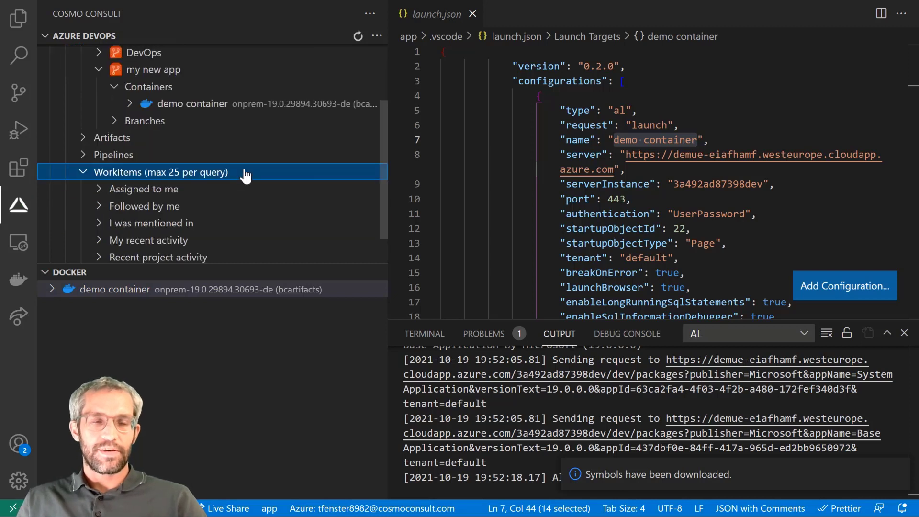
pyautogui.click(110, 190)
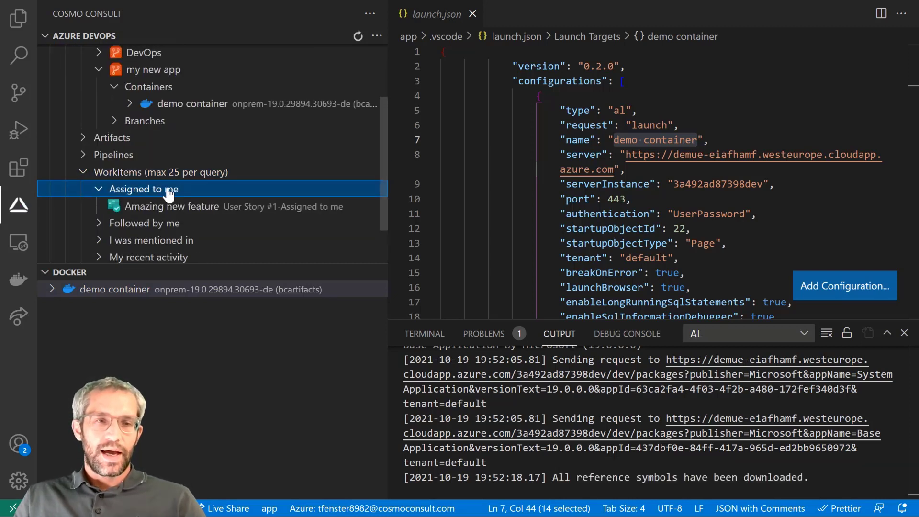
pyautogui.scroll(-2, 202, 190)
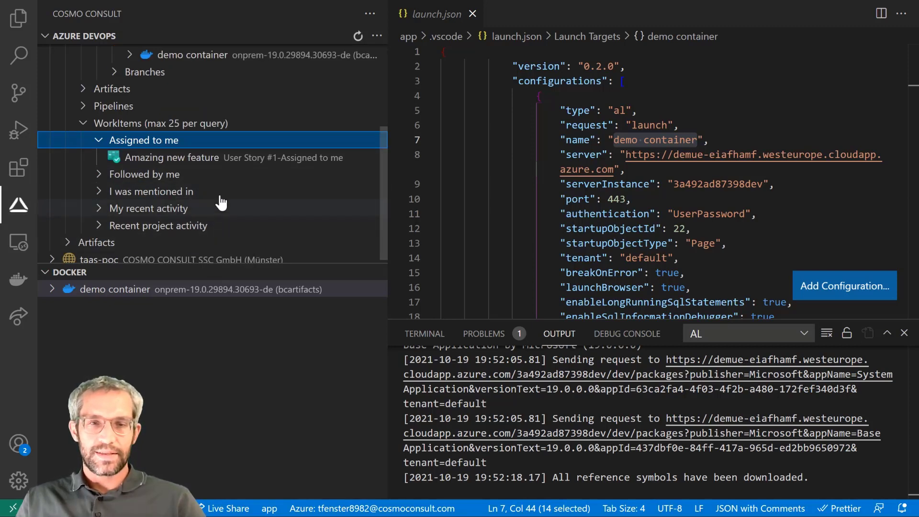
pyautogui.rightClick(228, 159)
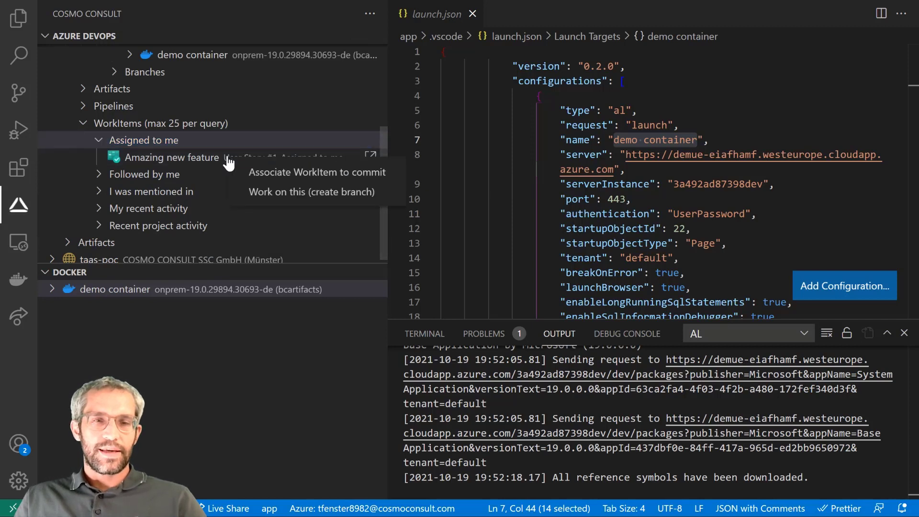
pyautogui.click(285, 194)
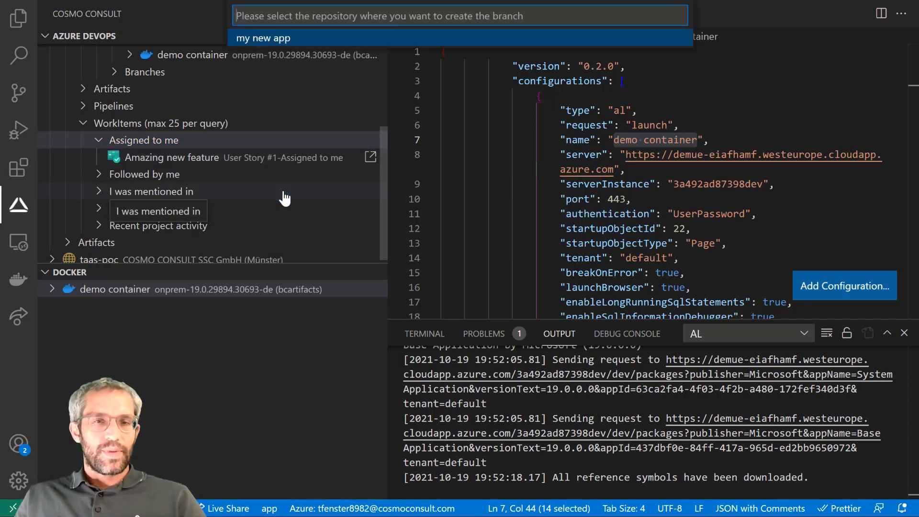
pyautogui.click(271, 40)
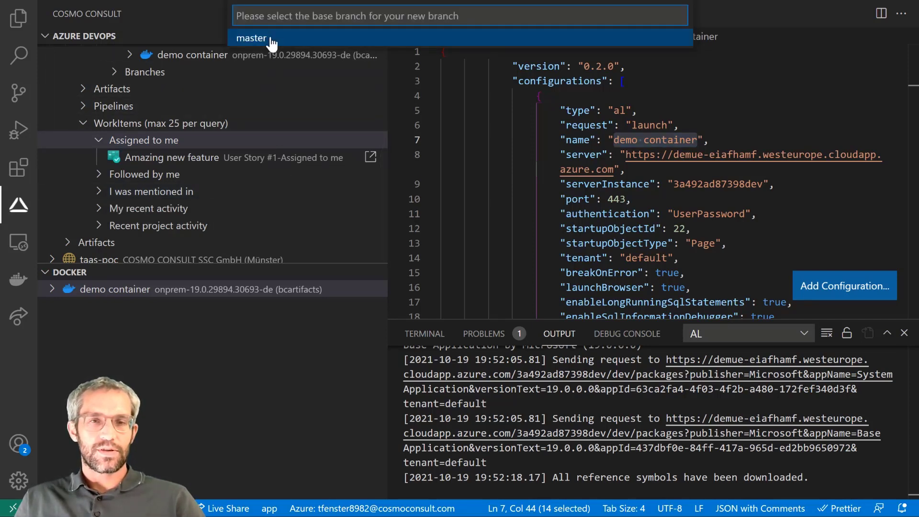
pyautogui.click(281, 42)
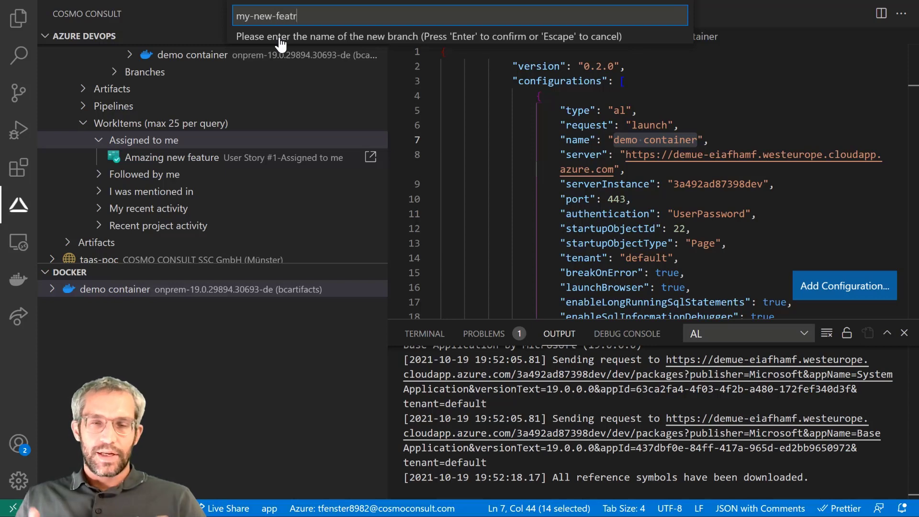
pyautogui.press('Return')
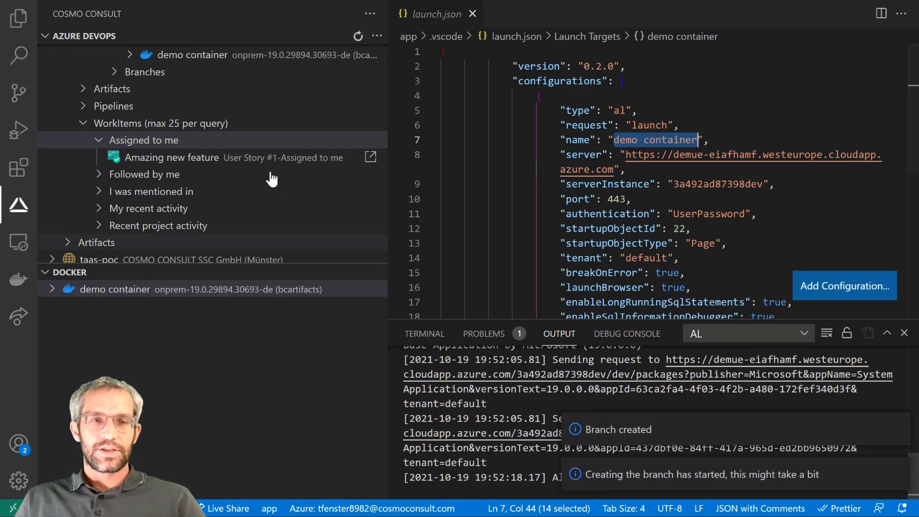
# Open the my-new-feature branch from my new app's Branches in the browser.
pyautogui.scroll(4, 177, 170)
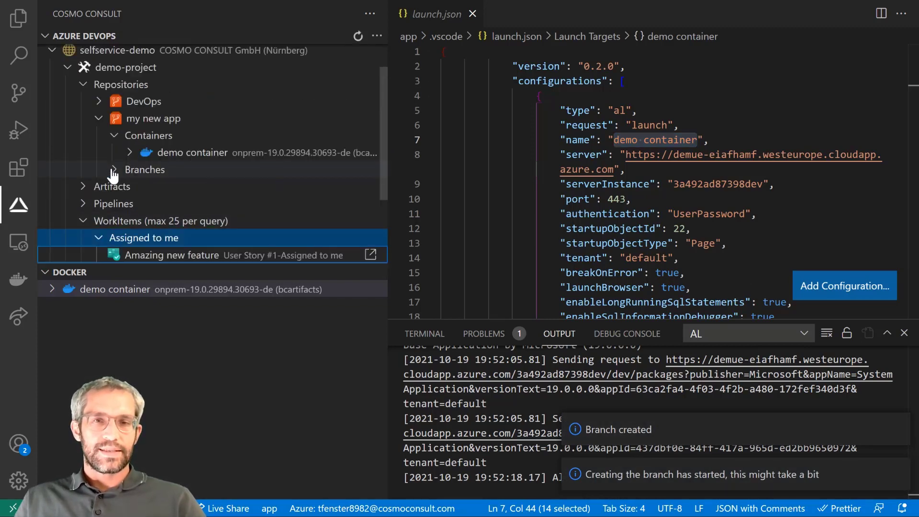
pyautogui.click(112, 172)
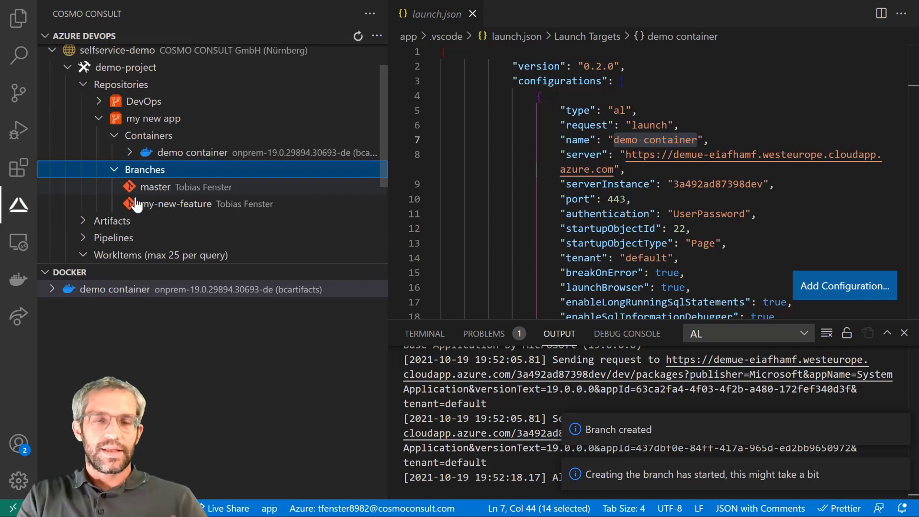
pyautogui.rightClick(212, 206)
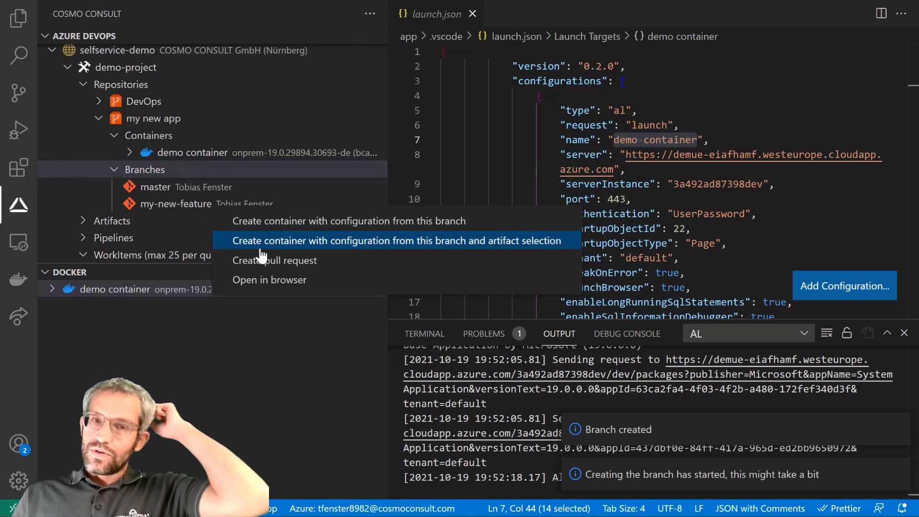
pyautogui.click(270, 282)
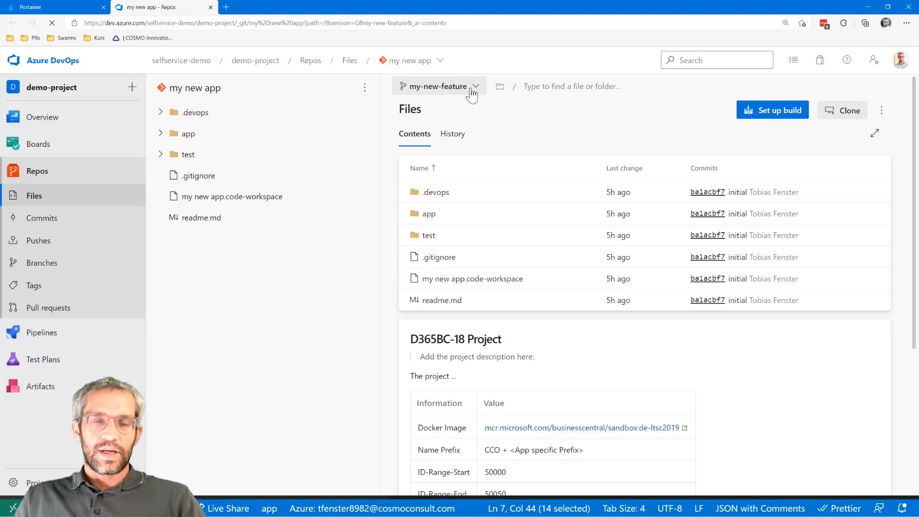
# Open the 'Amazing new feature' user story in Boards > Work items to confirm its my-new-feature link.
pyautogui.click(38, 145)
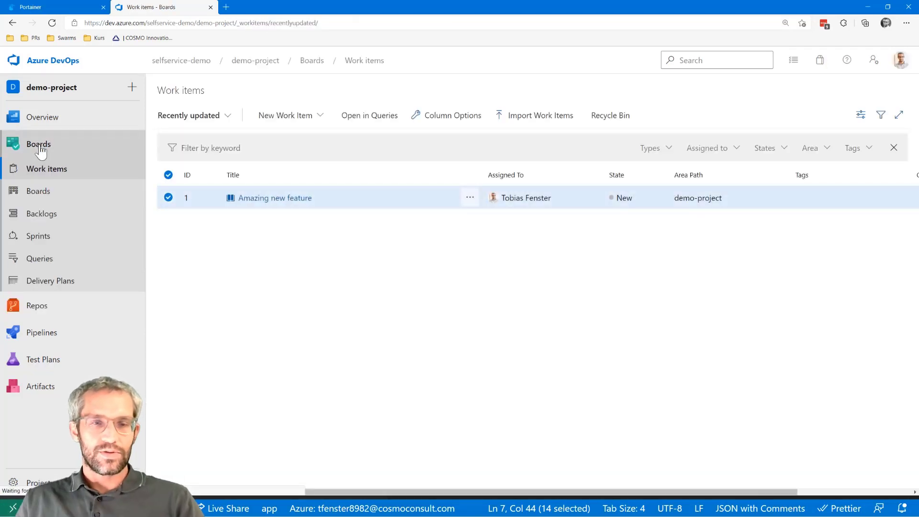
pyautogui.click(299, 200)
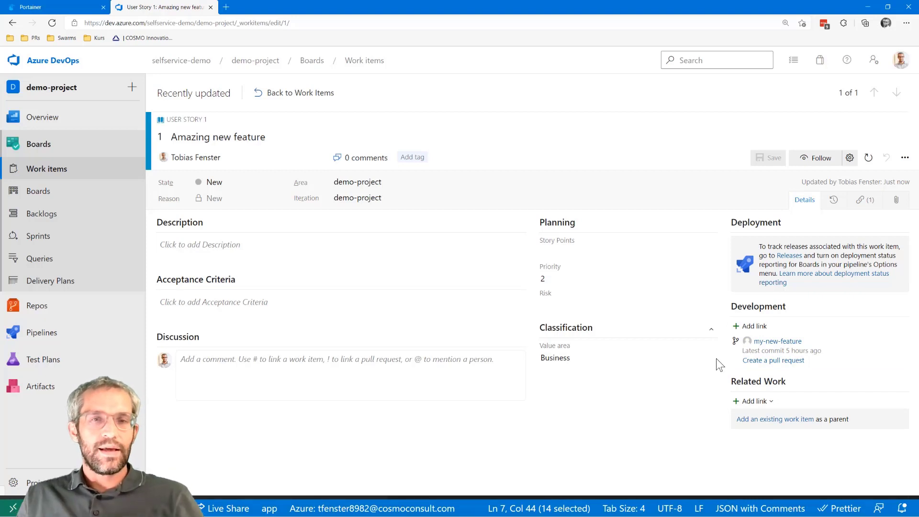
pyautogui.hotkey('alt', 'Tab')
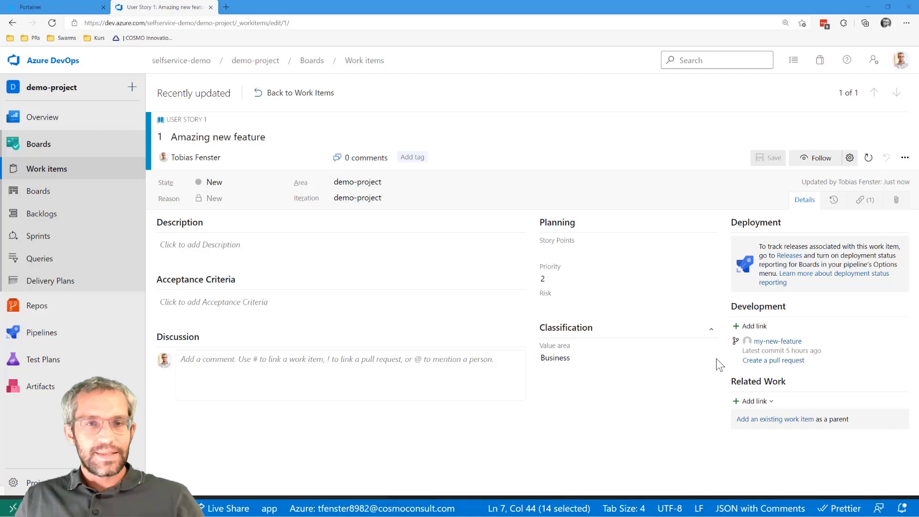
pyautogui.hotkey('alt', 'Tab')
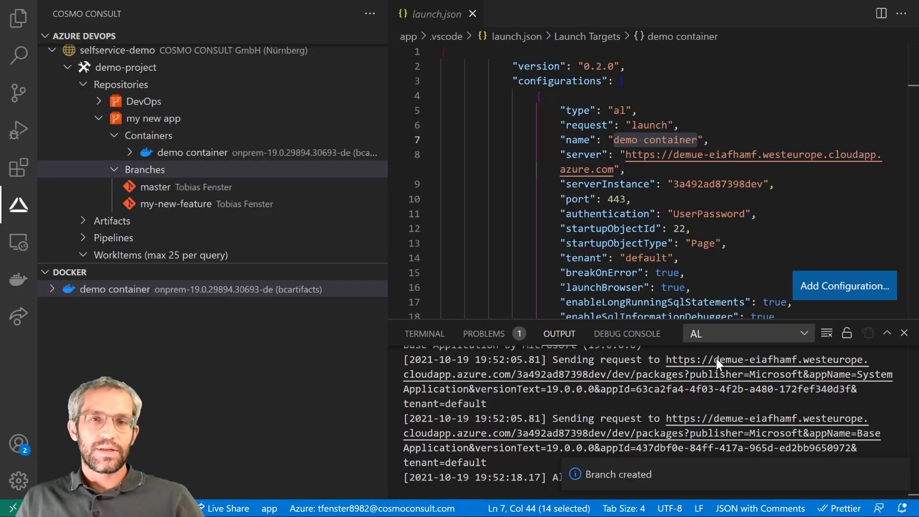
# Dismiss the my-new-feature branch menu, switch to the Explorer, and expand the app's src folder.
pyautogui.rightClick(247, 211)
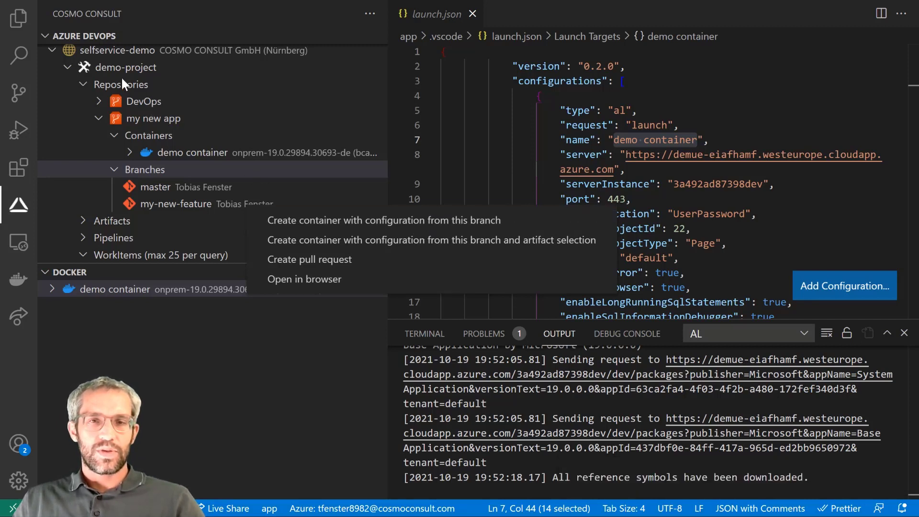
pyautogui.click(16, 28)
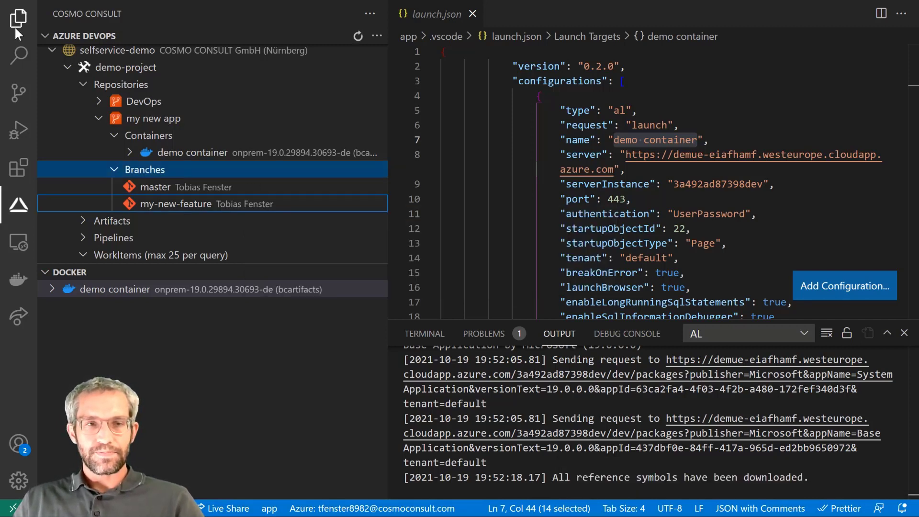
pyautogui.click(15, 29)
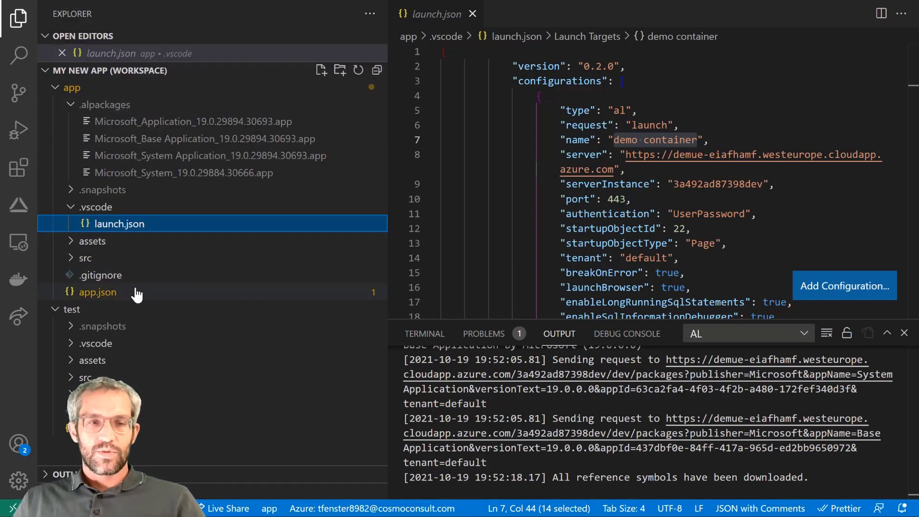
pyautogui.click(83, 260)
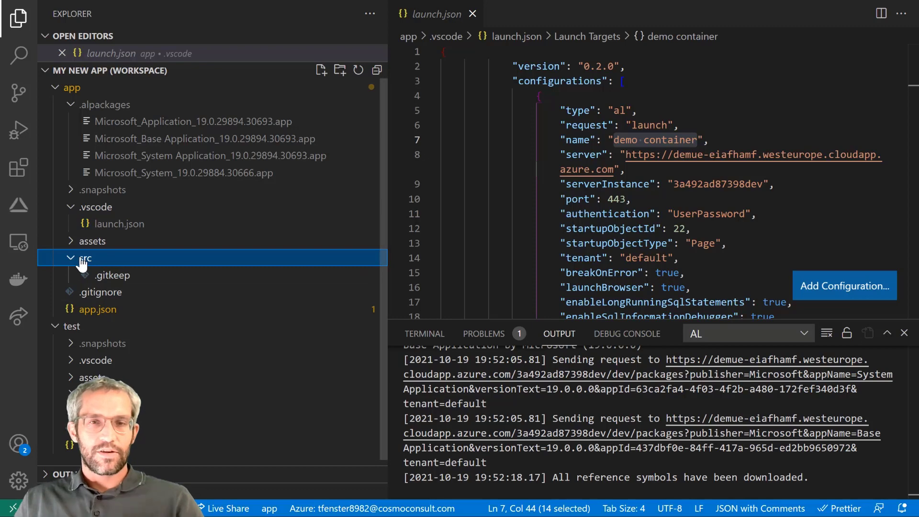
# Rename codeunit 50199 in TestInstall.Codeunit.al to 'CCO Test Install2', save, and view pending changes.
pyautogui.scroll(-1, 98, 311)
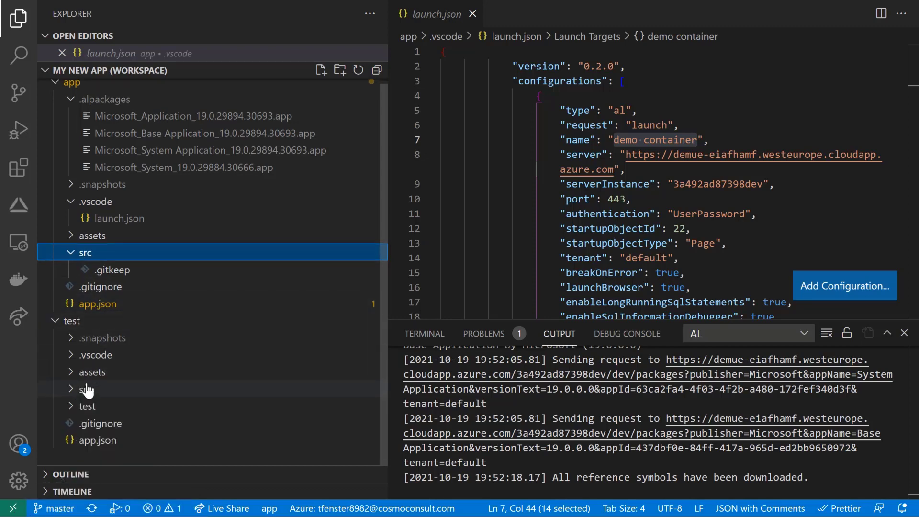
pyautogui.click(86, 390)
pyautogui.click(144, 407)
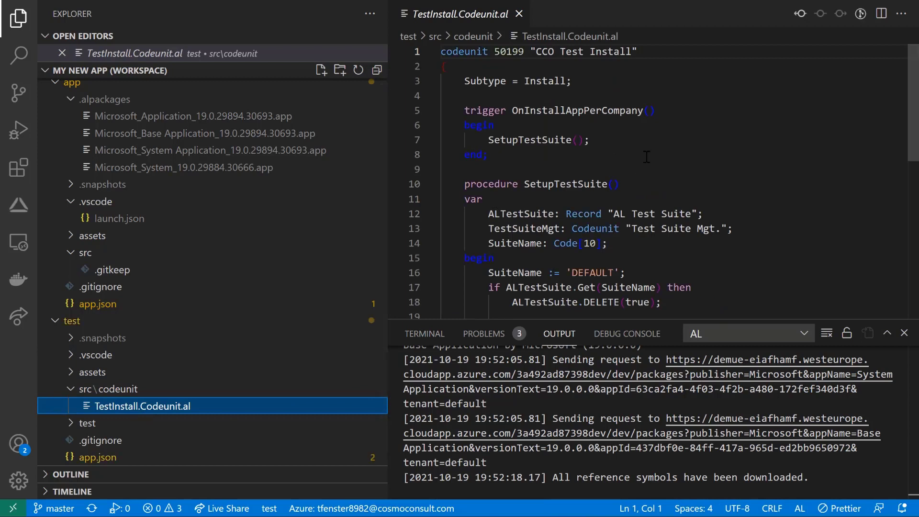
pyautogui.click(627, 51)
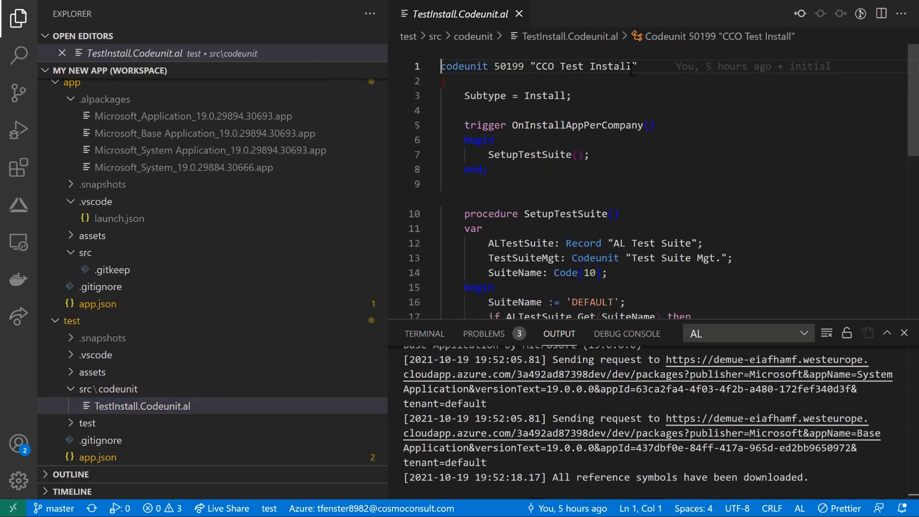
pyautogui.write('2')
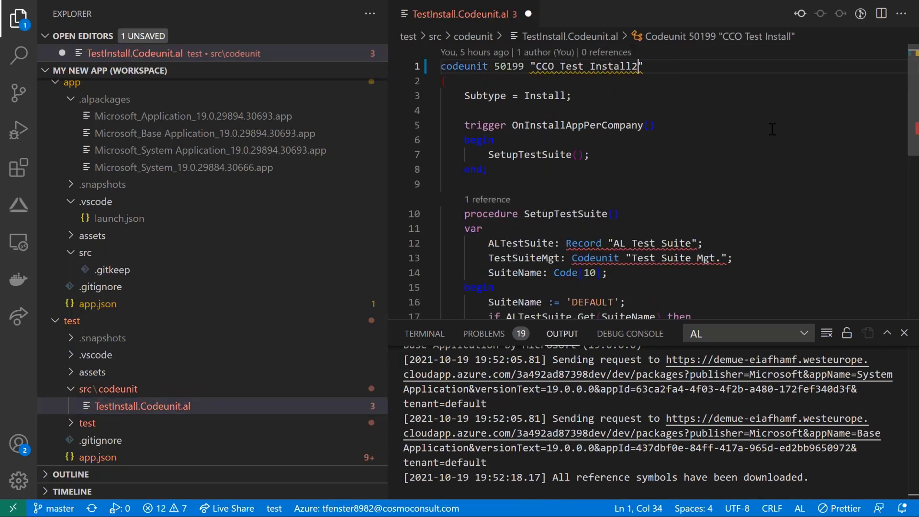
pyautogui.hotkey('ctrl', 's')
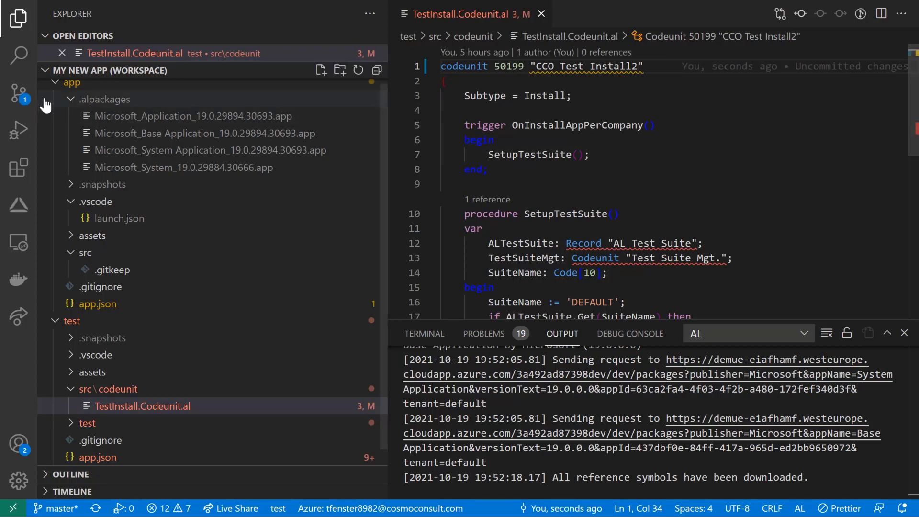
pyautogui.click(17, 100)
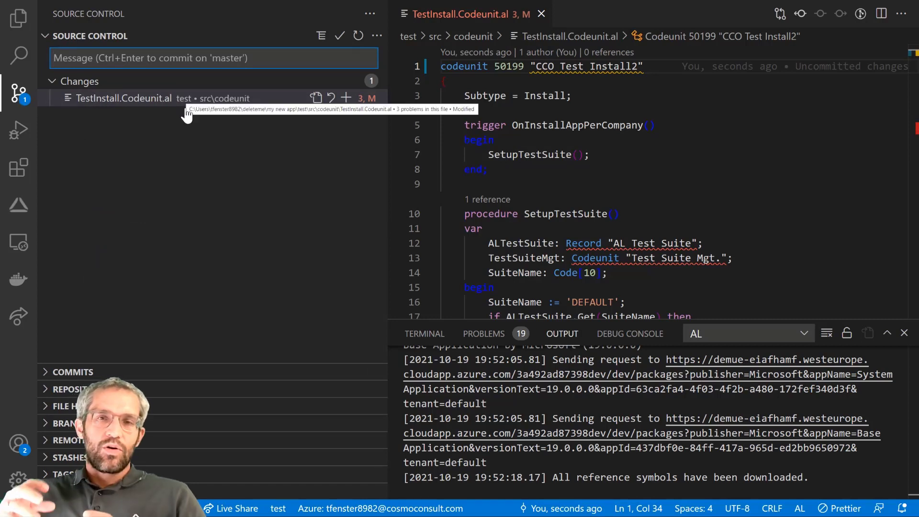
# Associate the 'Amazing new feature' work item with the pending commit and return to Source Control.
pyautogui.click(27, 215)
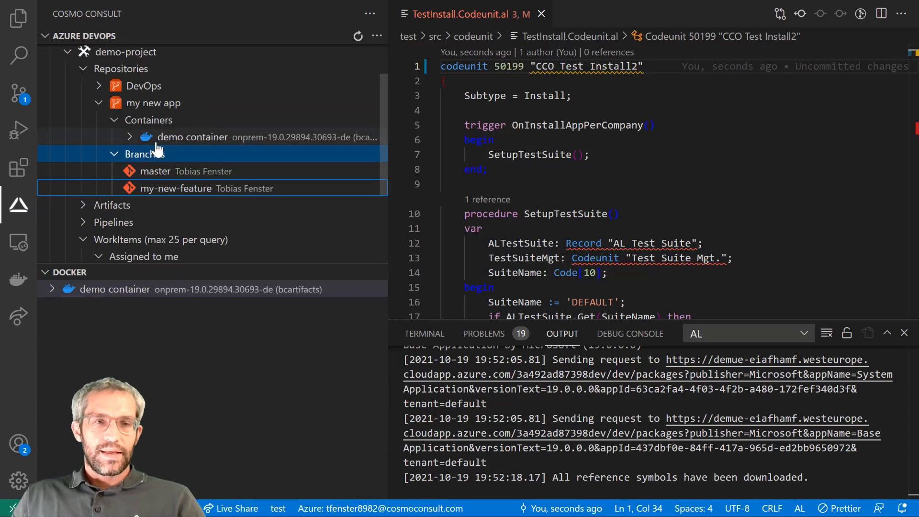
pyautogui.scroll(-2, 157, 149)
pyautogui.scroll(-2, 157, 149)
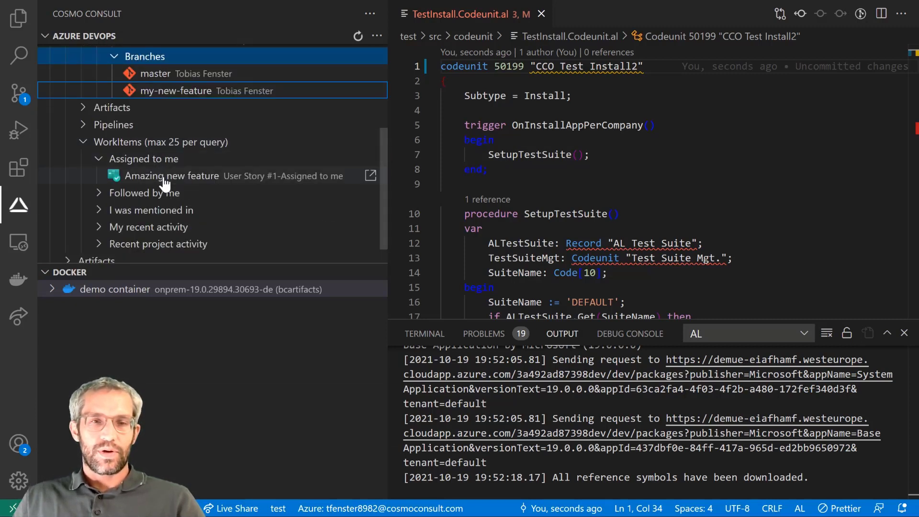
pyautogui.rightClick(165, 183)
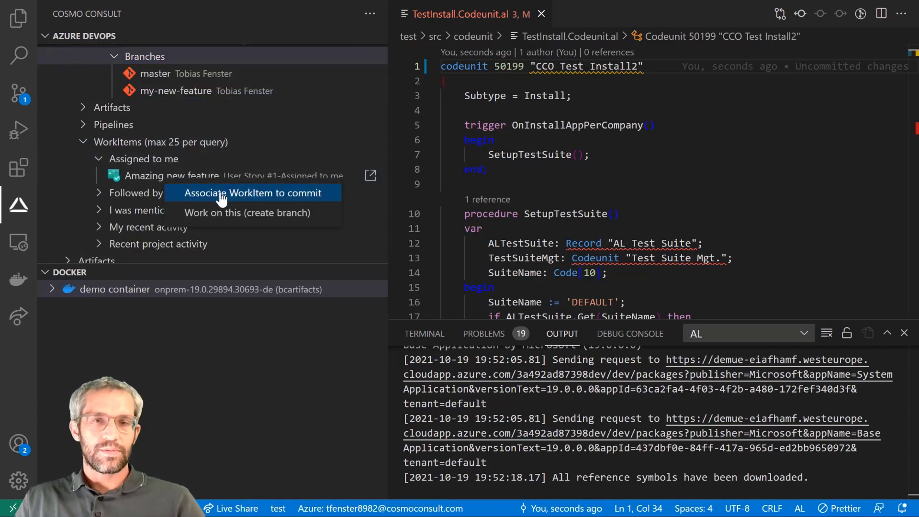
pyautogui.click(280, 200)
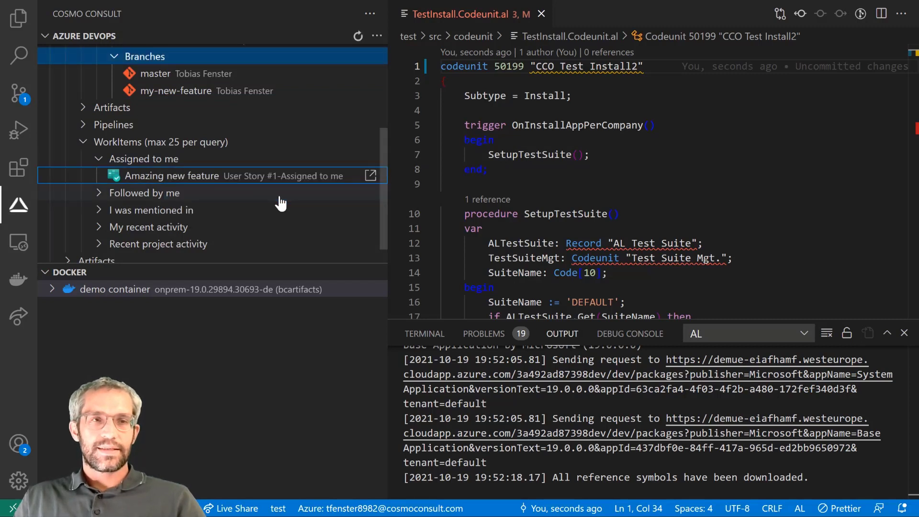
pyautogui.click(18, 107)
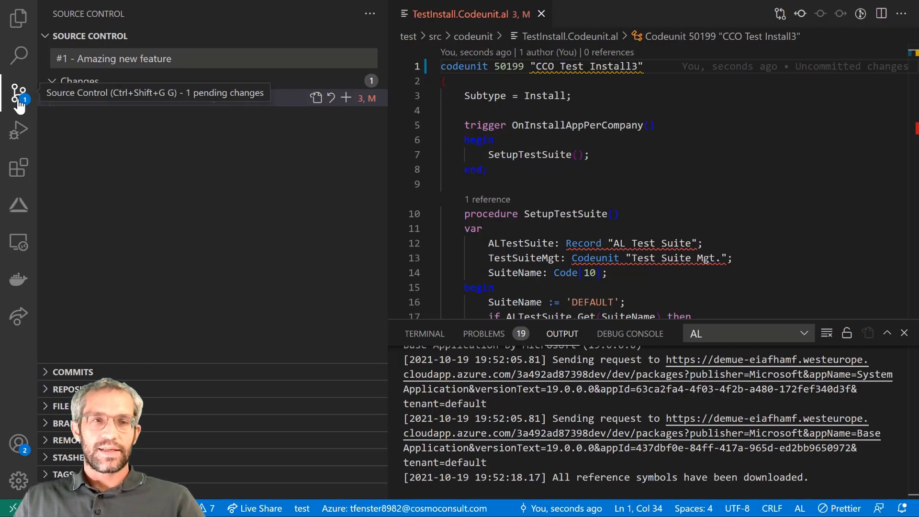
# Show the Azure DevOps project tree and bring up the actions menu for demo-project.
pyautogui.click(19, 205)
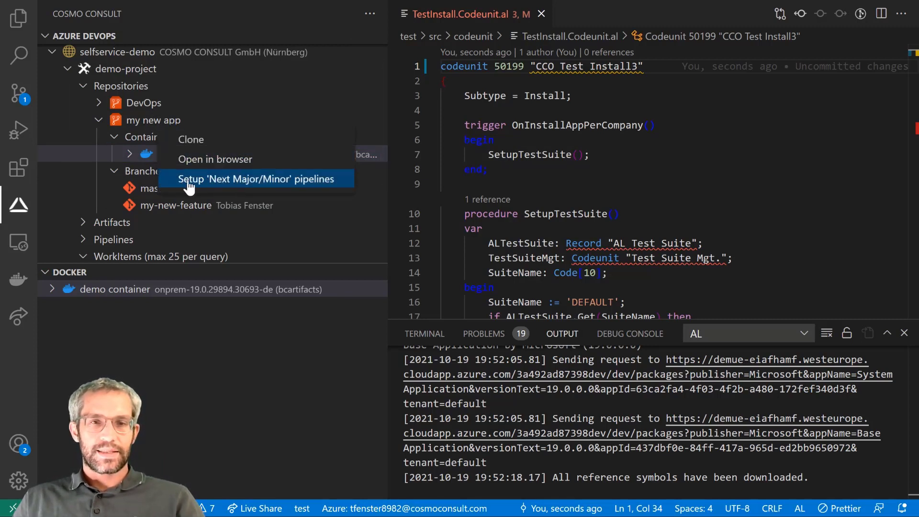
pyautogui.click(145, 71)
pyautogui.rightClick(146, 73)
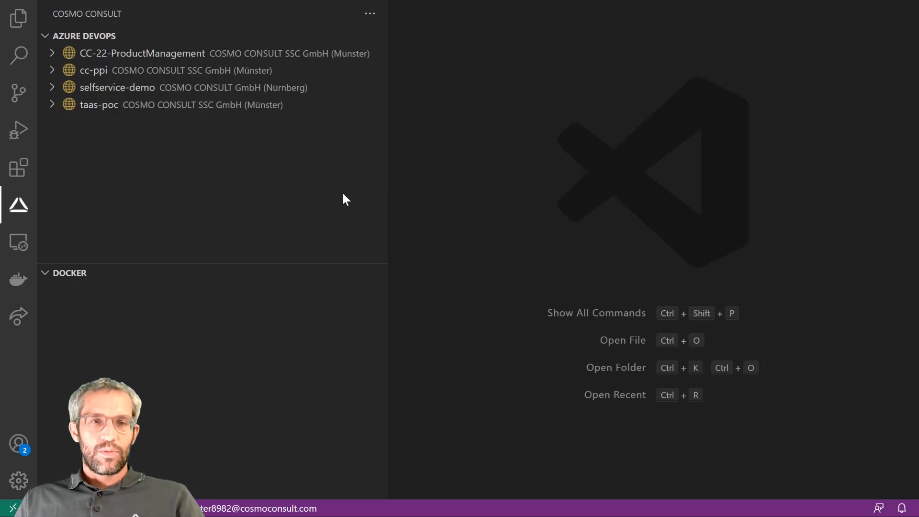
# Create a new project named demo-project in the selfservice-demo organization.
pyautogui.rightClick(89, 89)
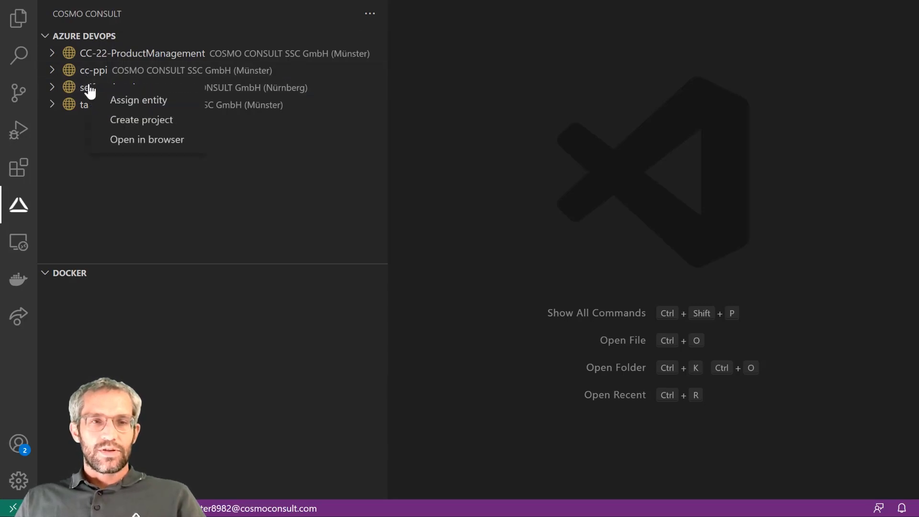
pyautogui.click(141, 122)
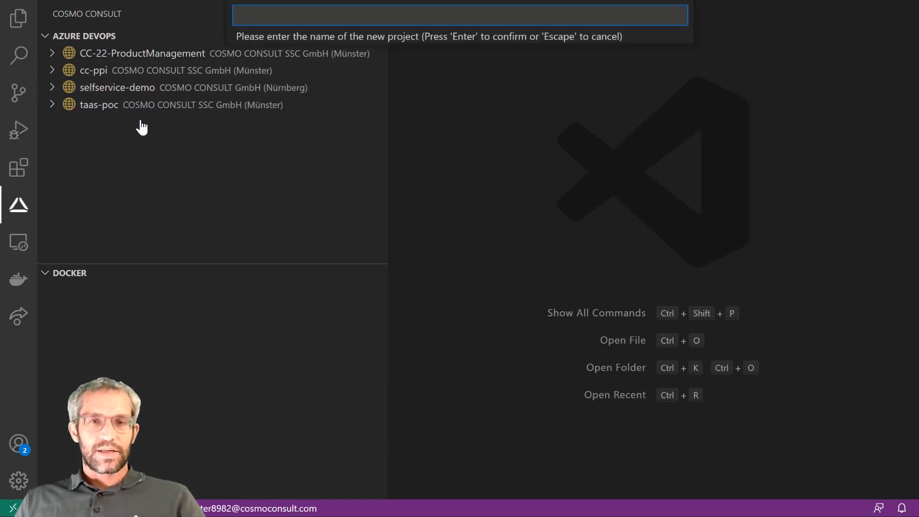
pyautogui.write('demo-p')
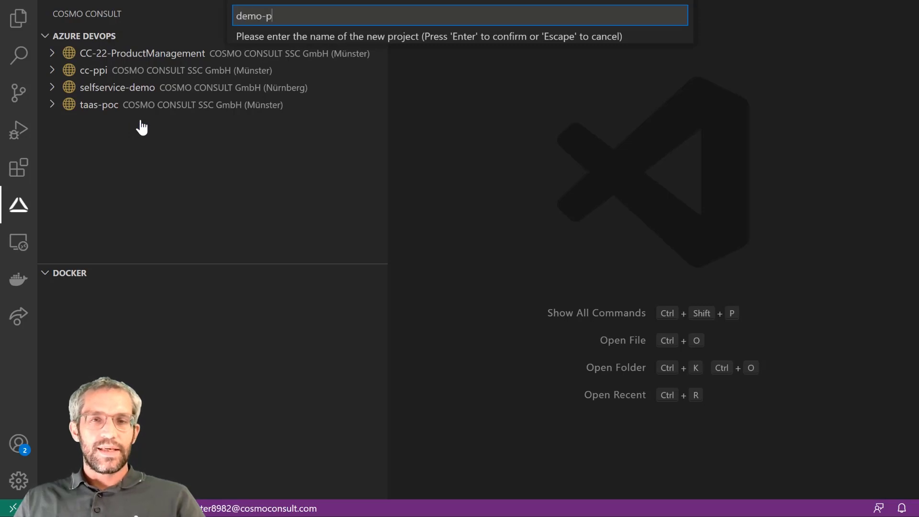
pyautogui.write('roject')
pyautogui.press('Return')
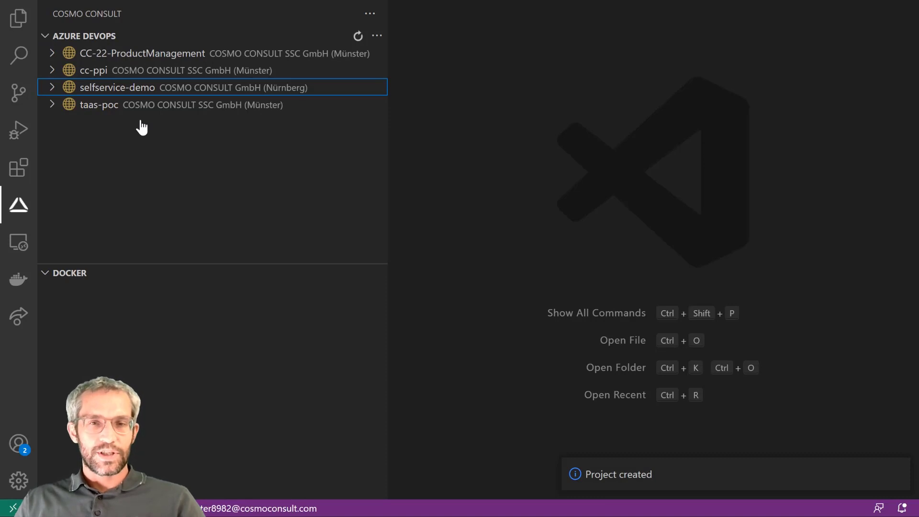
# Expand selfservice-demo's demo-project to show its Repositories, Pipelines and artifact feed.
pyautogui.click(53, 91)
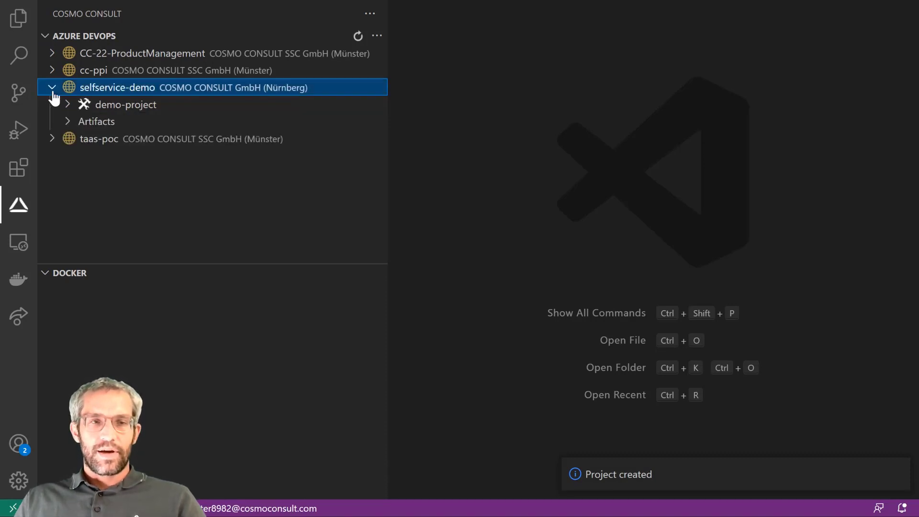
pyautogui.click(67, 106)
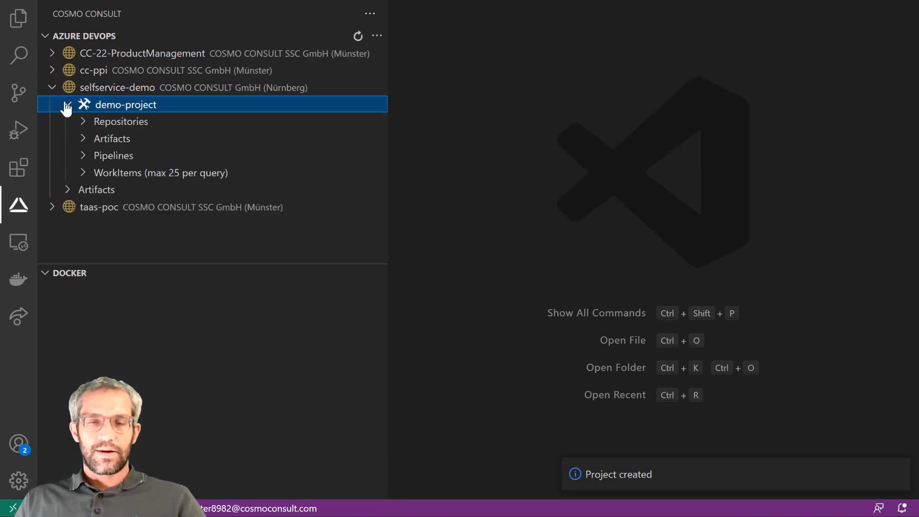
pyautogui.click(84, 125)
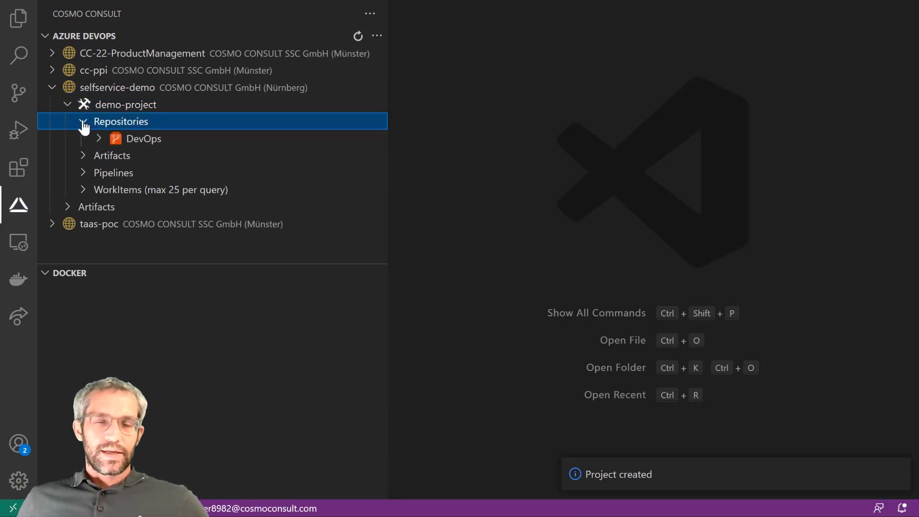
pyautogui.click(82, 173)
pyautogui.click(83, 157)
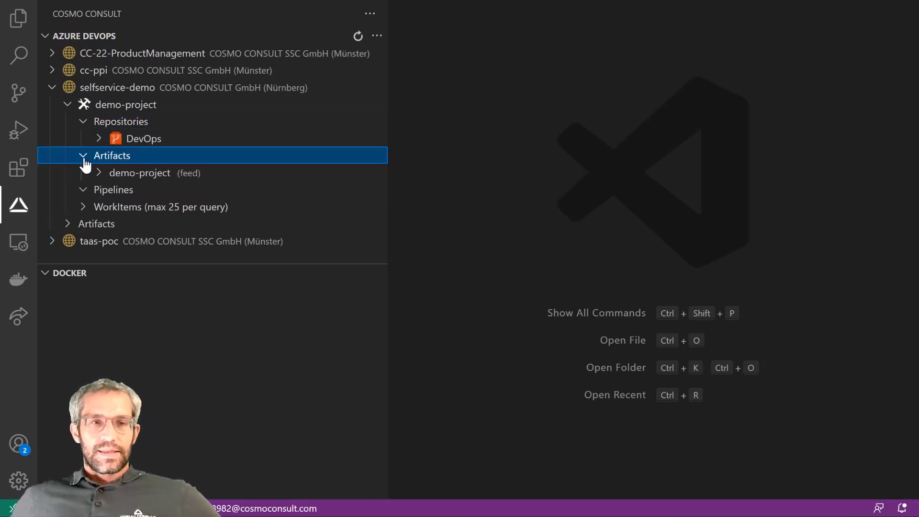
pyautogui.click(127, 123)
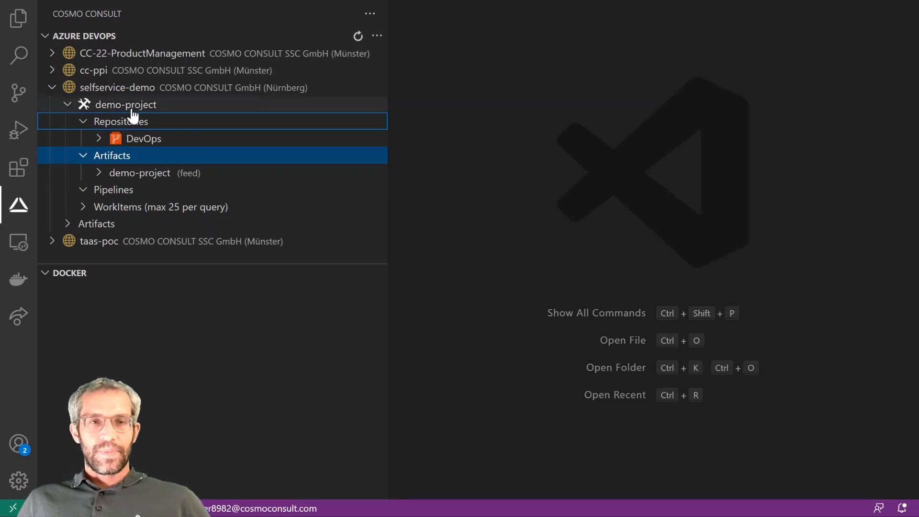
# Create app 'my new app' from artifacts using D365 BC 19 On-Prem, country version de.
pyautogui.rightClick(133, 116)
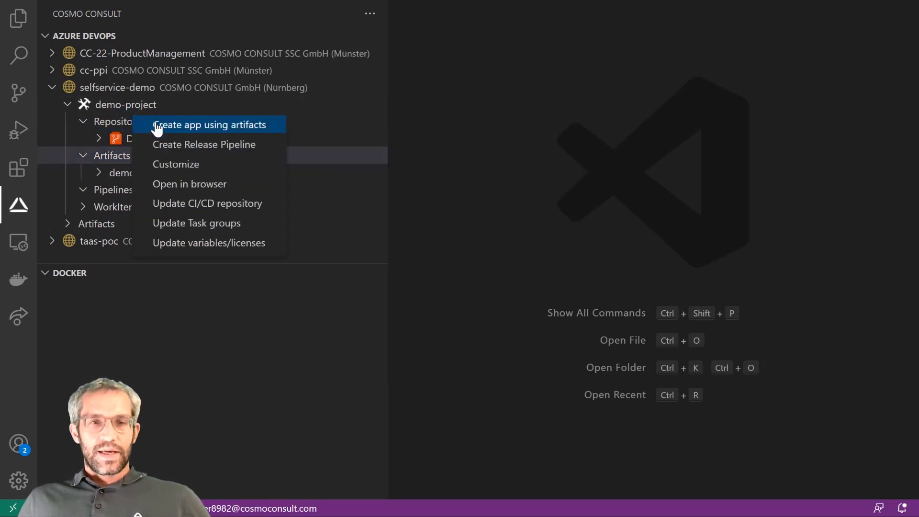
pyautogui.click(158, 125)
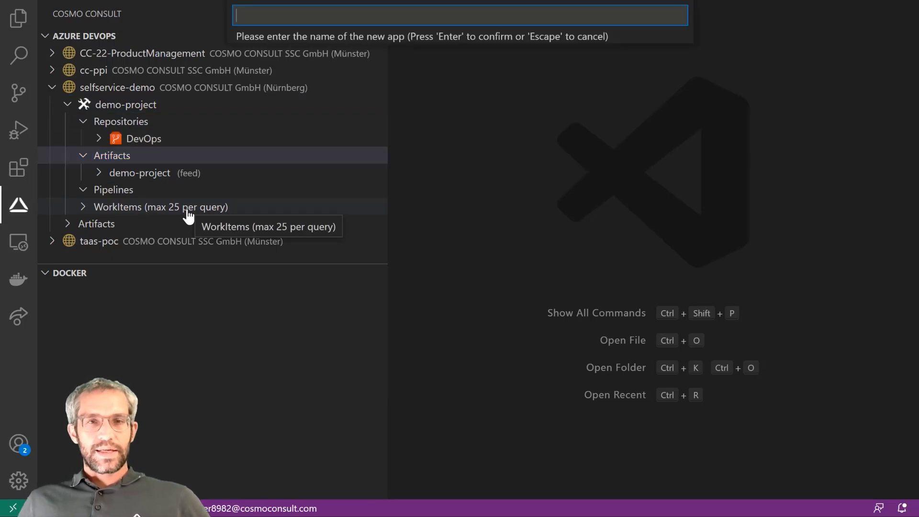
pyautogui.write('my new app')
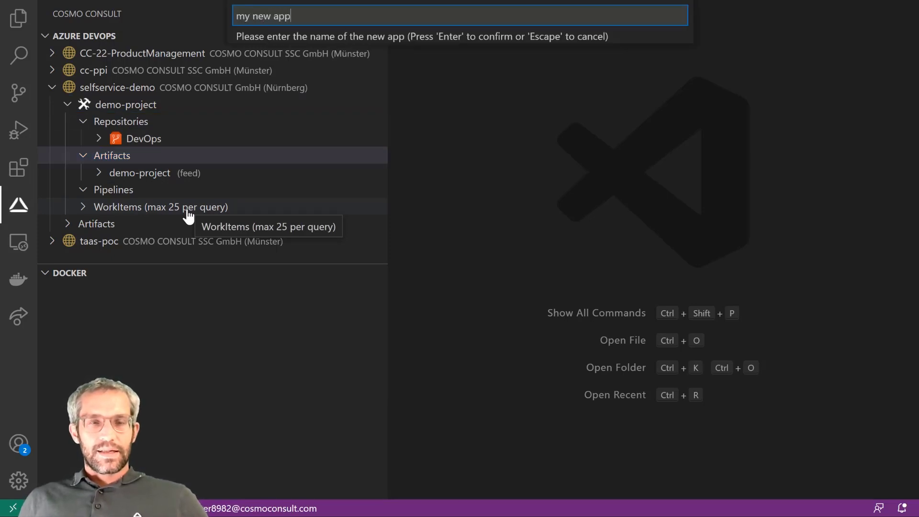
pyautogui.press('Return')
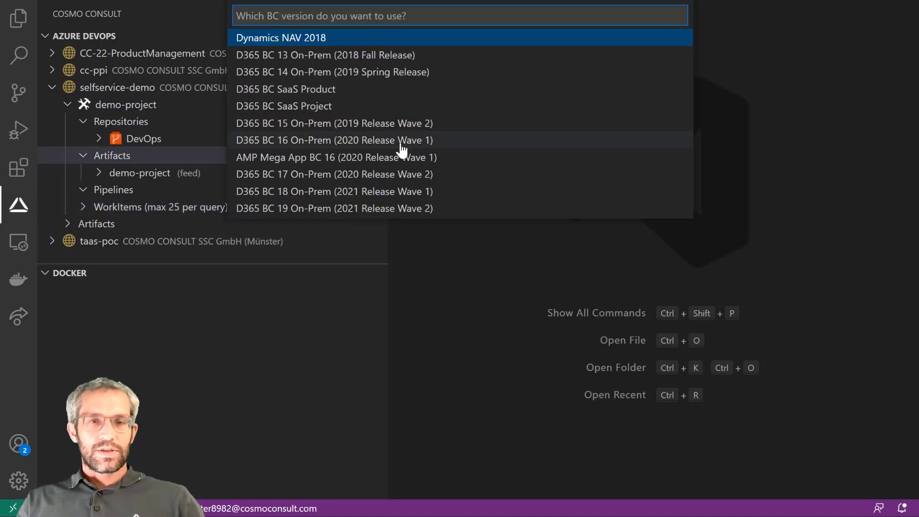
pyautogui.click(404, 209)
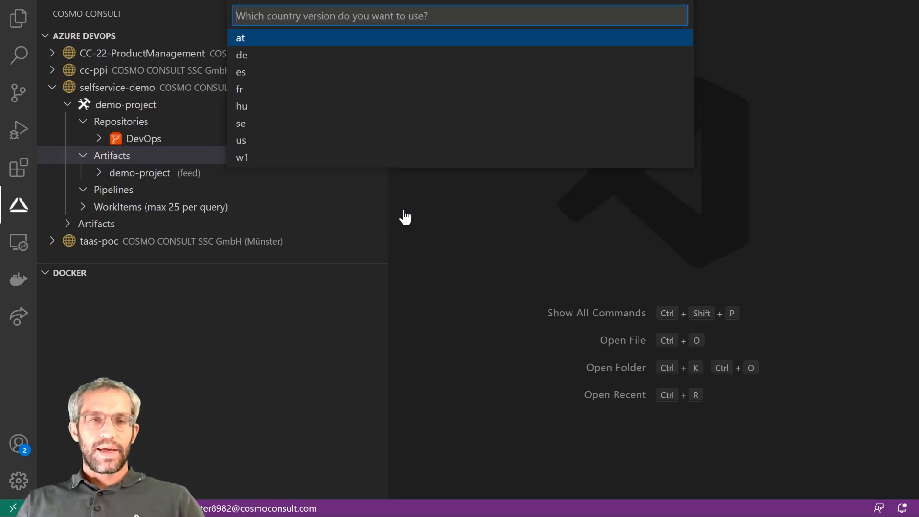
pyautogui.click(277, 56)
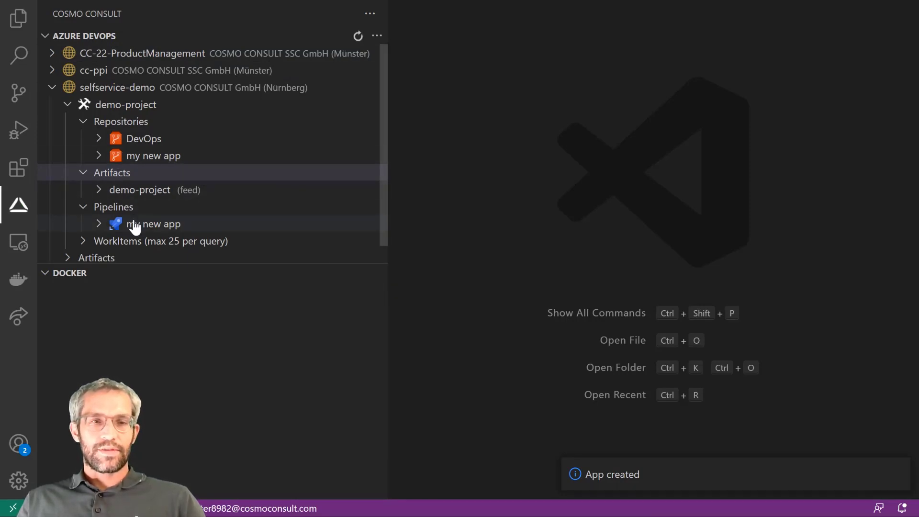
# Open my new app's 18.0.0.0 pipeline run in a maximized browser window.
pyautogui.click(99, 224)
pyautogui.click(99, 225)
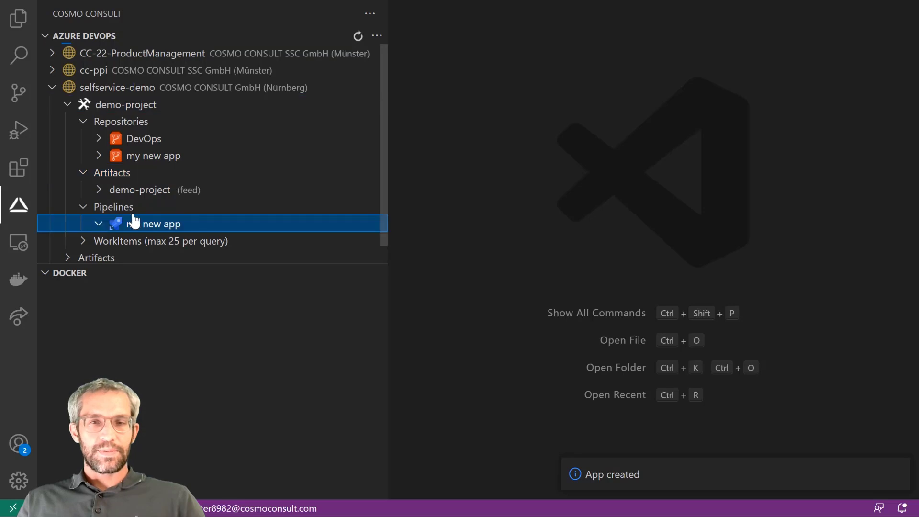
pyautogui.scroll(-1, 215, 205)
pyautogui.moveTo(197, 213)
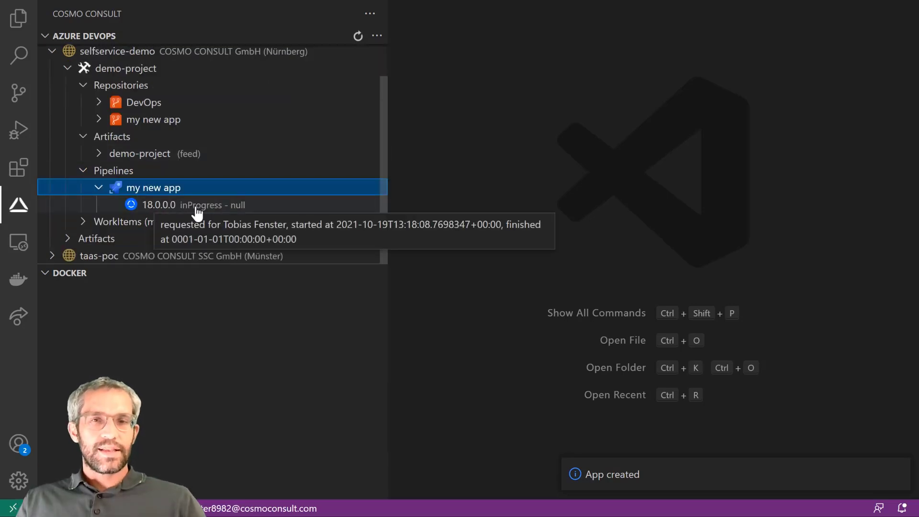
pyautogui.rightClick(198, 212)
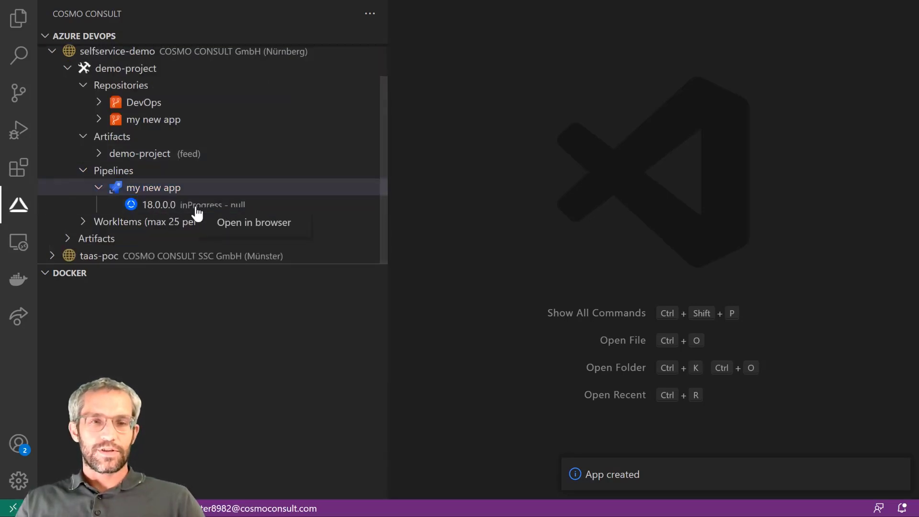
pyautogui.click(220, 223)
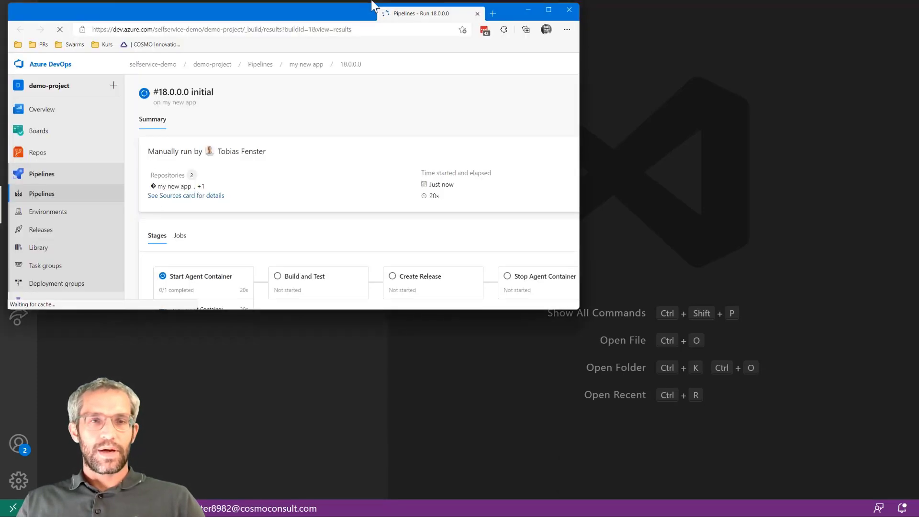
pyautogui.doubleClick(374, 5)
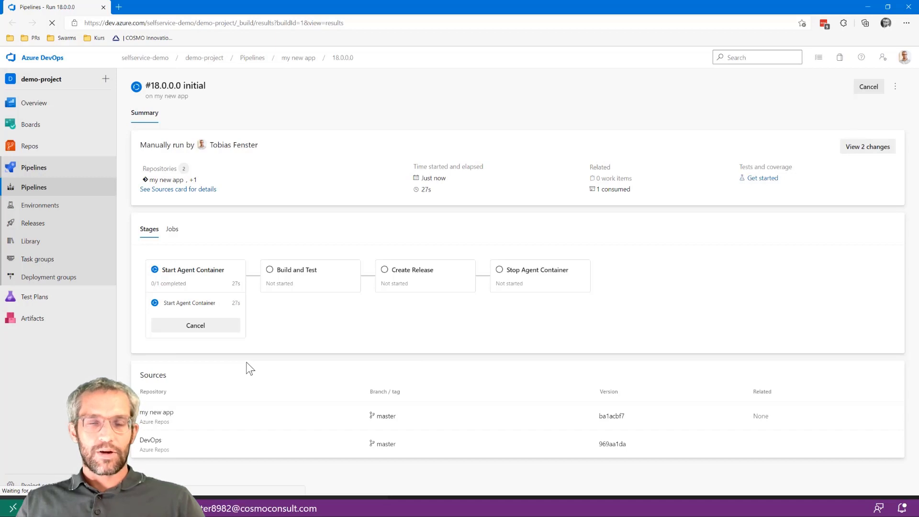
# Zoom the run page to 125% and open the Build and Test stage's Build (BC) job log.
pyautogui.hotkey('ctrl', '+')
pyautogui.hotkey('ctrl', '+')
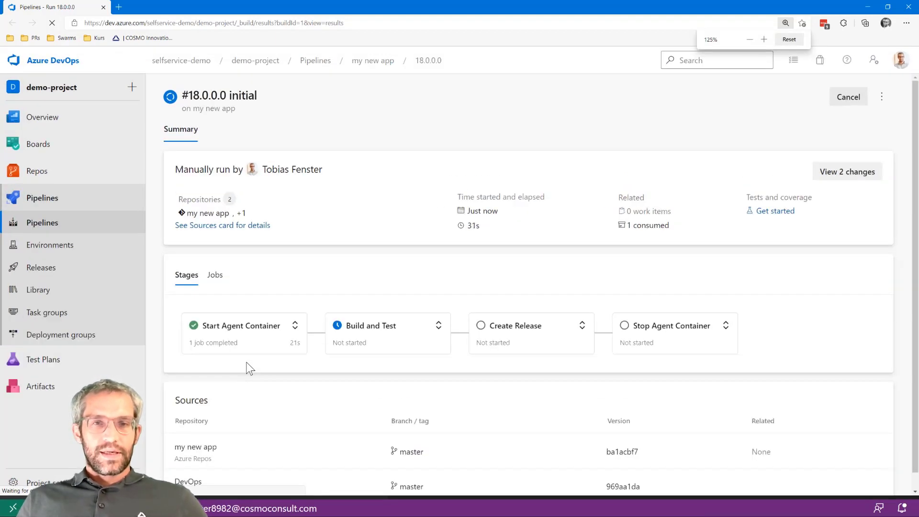
pyautogui.scroll(-1, 250, 369)
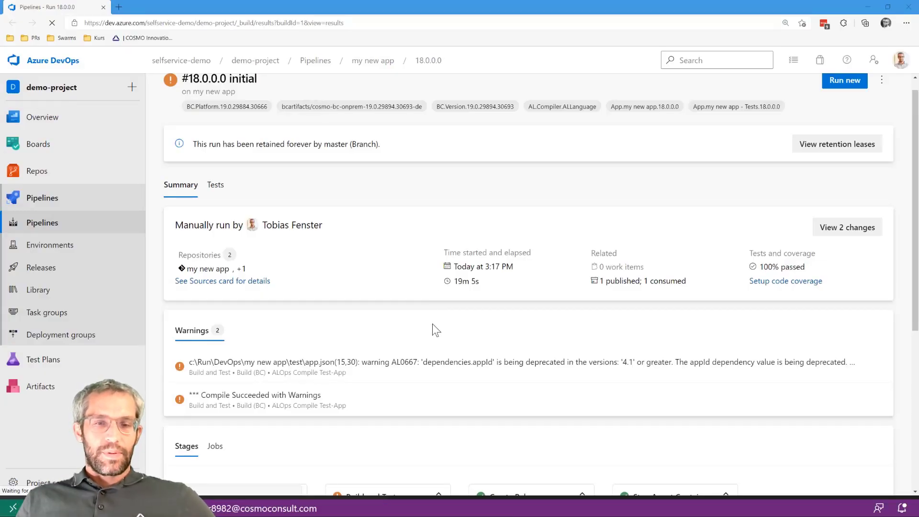
pyautogui.scroll(-6, 432, 324)
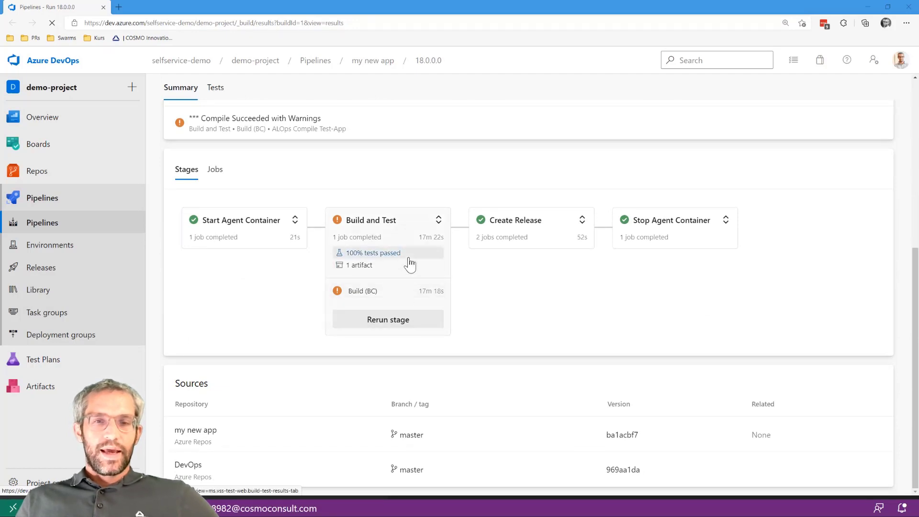
pyautogui.moveTo(438, 242)
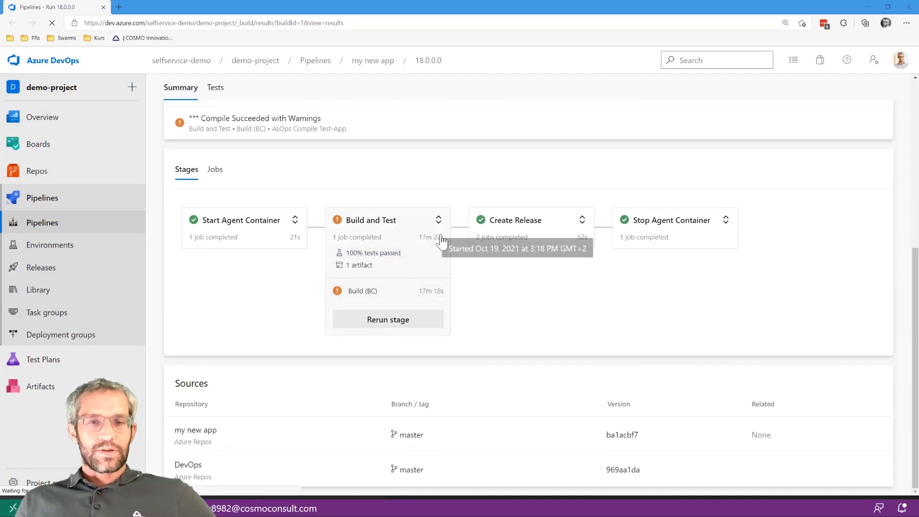
pyautogui.click(411, 229)
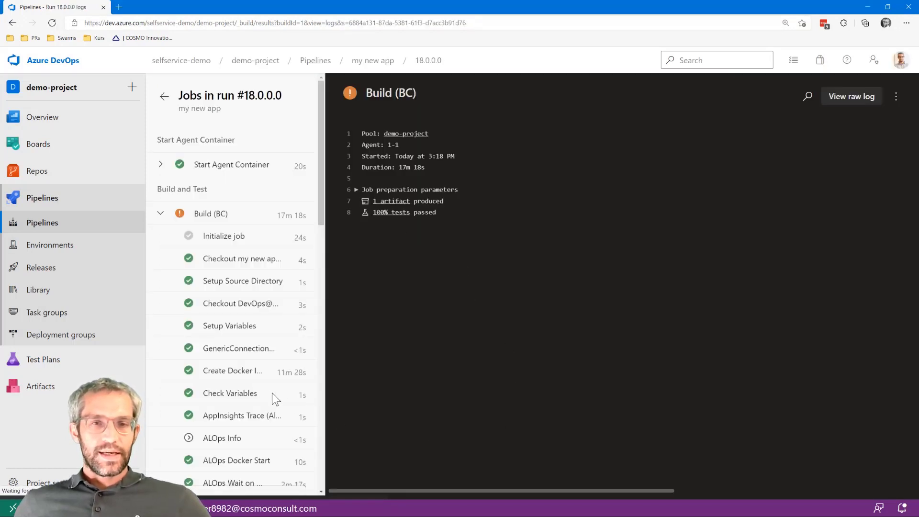
# Read the Create Docker Image step log, then go back via the 18.0.0.0 breadcrumb.
pyautogui.click(247, 376)
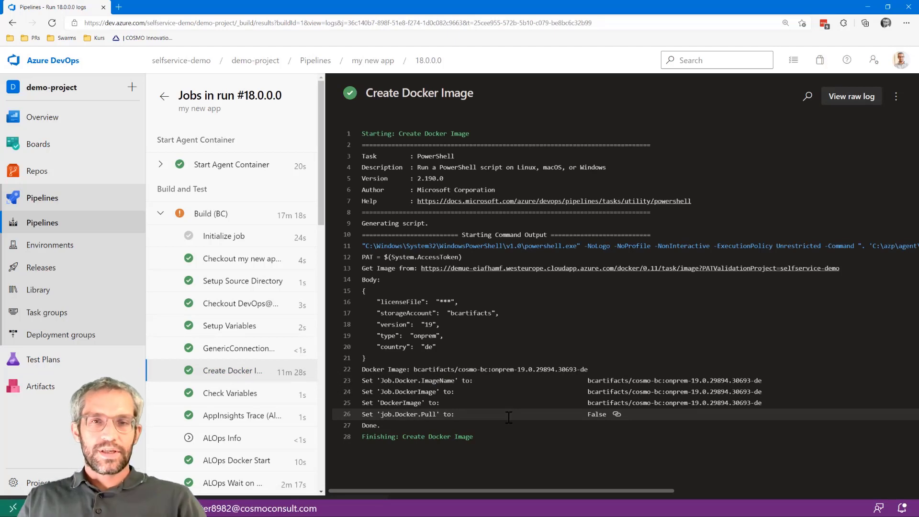
pyautogui.click(434, 63)
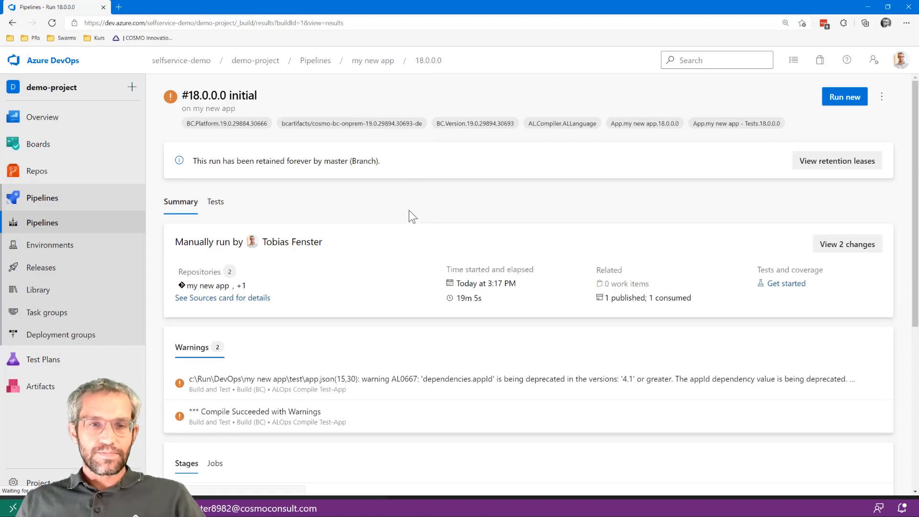
# Confirm on the Tests tab that 1 test passed, then minimize the browser.
pyautogui.click(221, 203)
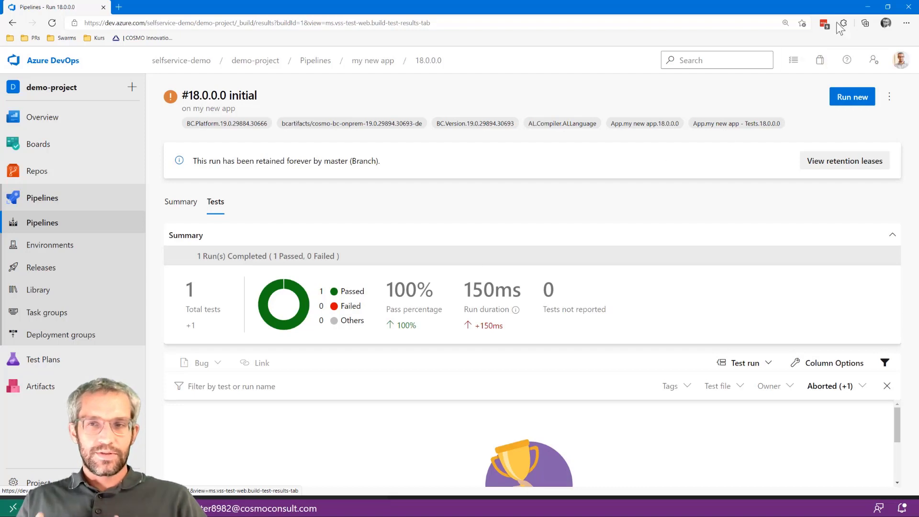
pyautogui.click(868, 8)
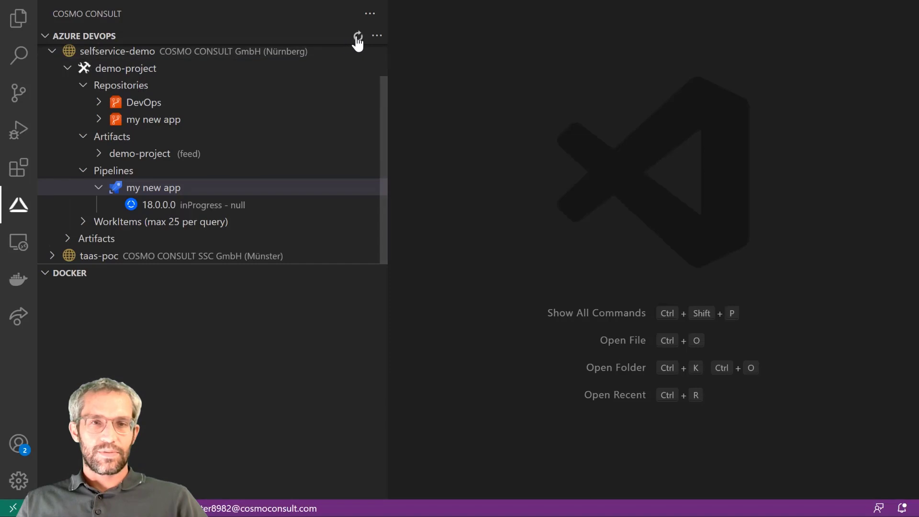
# Refresh the Azure DevOps tree, select run 18.0.0.0, and expand the demo-project artifact feed.
pyautogui.click(357, 37)
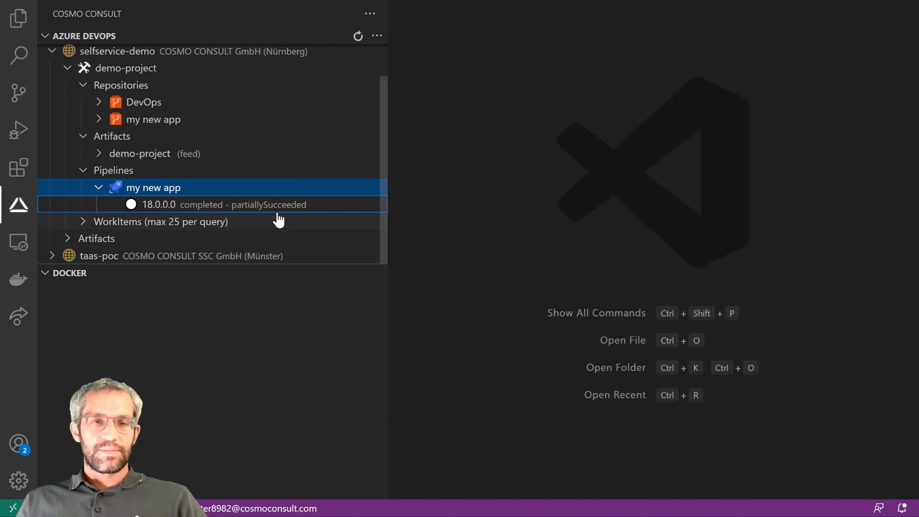
pyautogui.moveTo(301, 211)
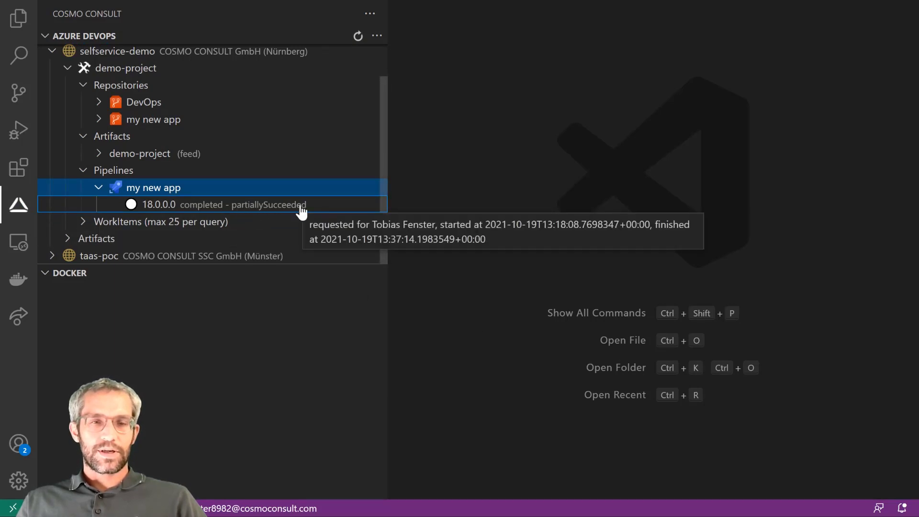
pyautogui.click(173, 207)
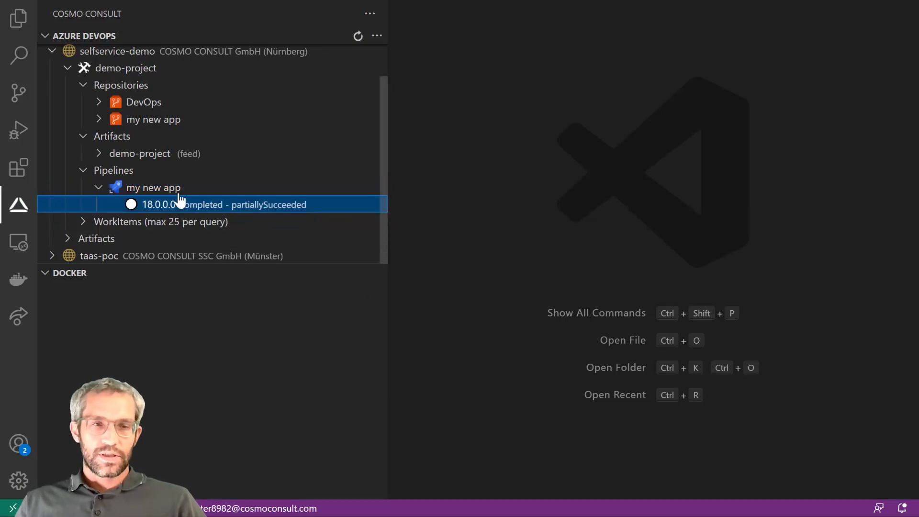
pyautogui.click(100, 154)
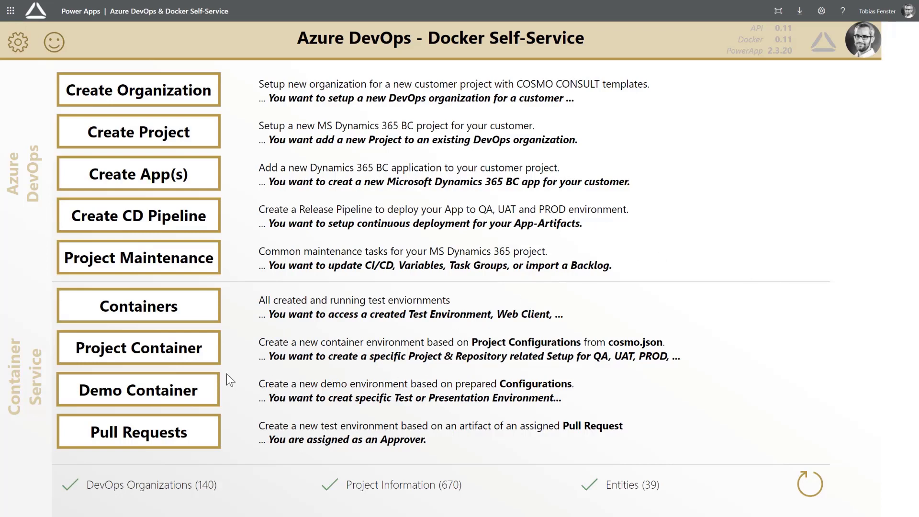
# Pick demo-project, the my new app repository and pull request #1 for a PR container.
pyautogui.click(180, 432)
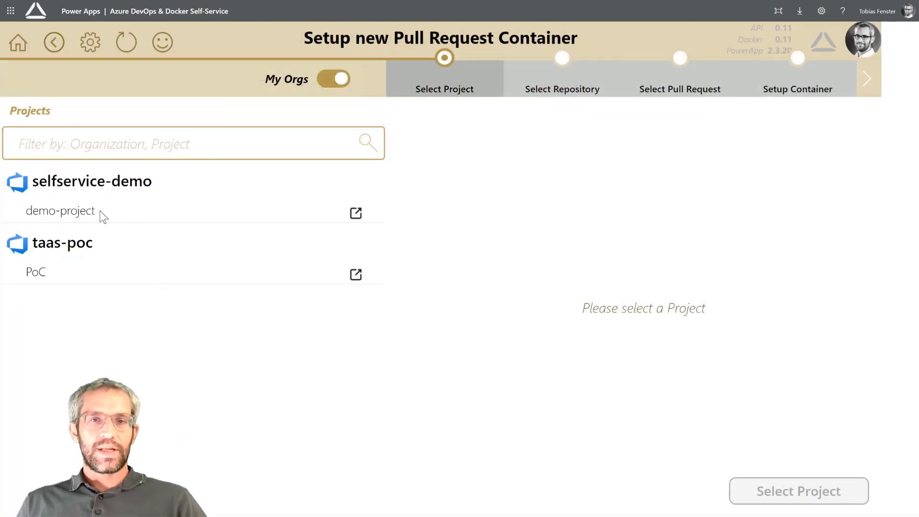
pyautogui.click(78, 211)
pyautogui.click(78, 211)
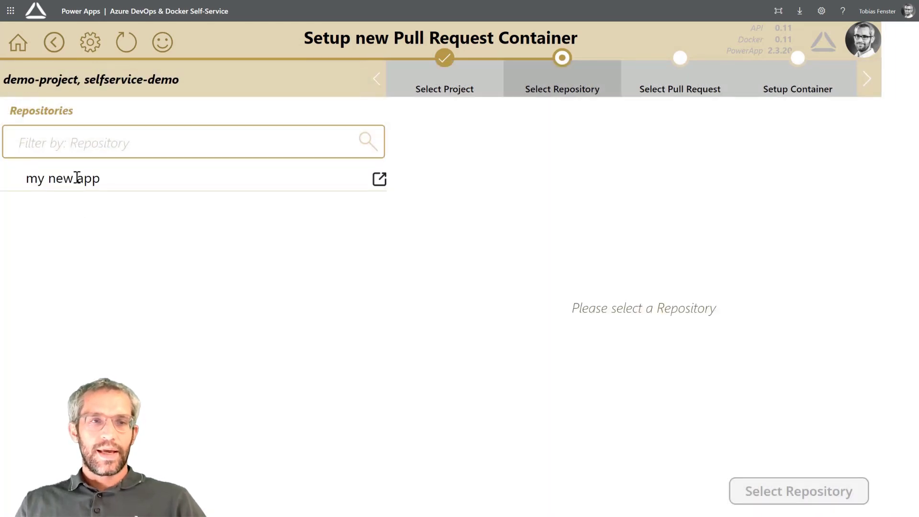
pyautogui.click(76, 178)
pyautogui.click(77, 178)
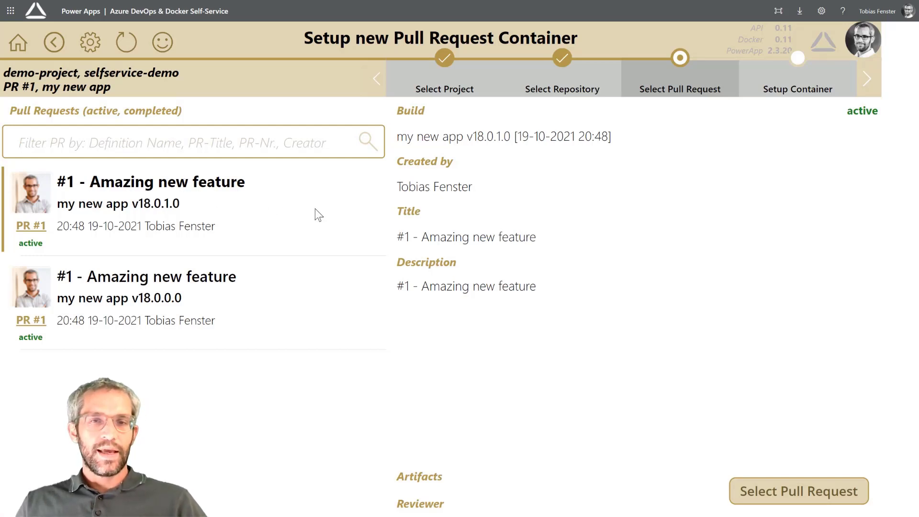
pyautogui.click(800, 486)
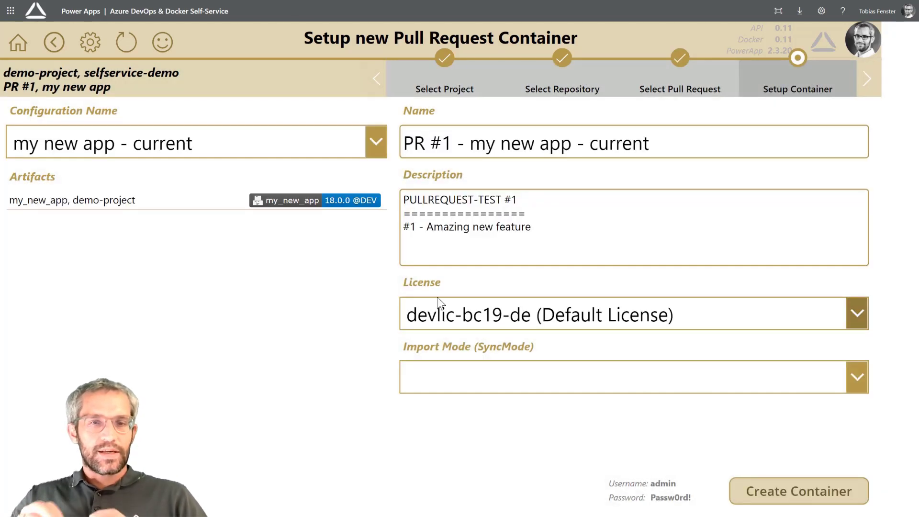
# Keep devlic-bc19-de as the container license and return to the self-service main menu.
pyautogui.moveTo(38, 203)
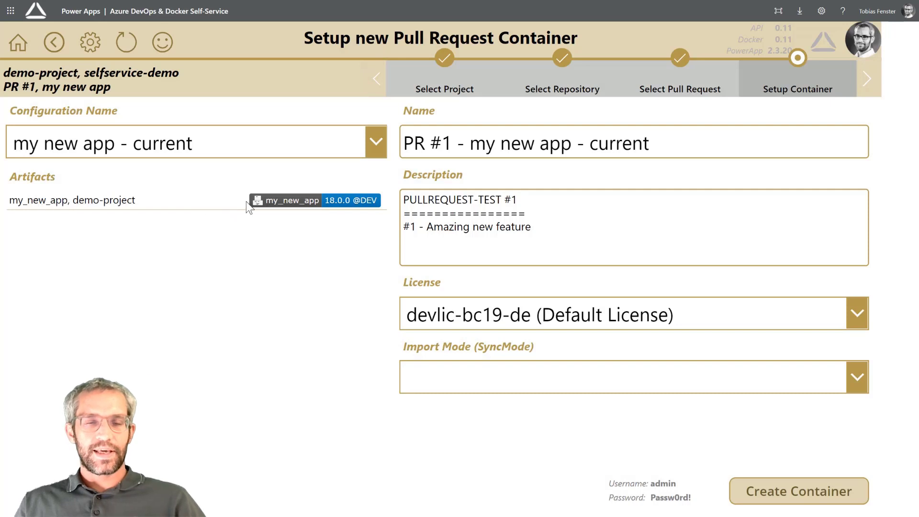
pyautogui.moveTo(338, 209)
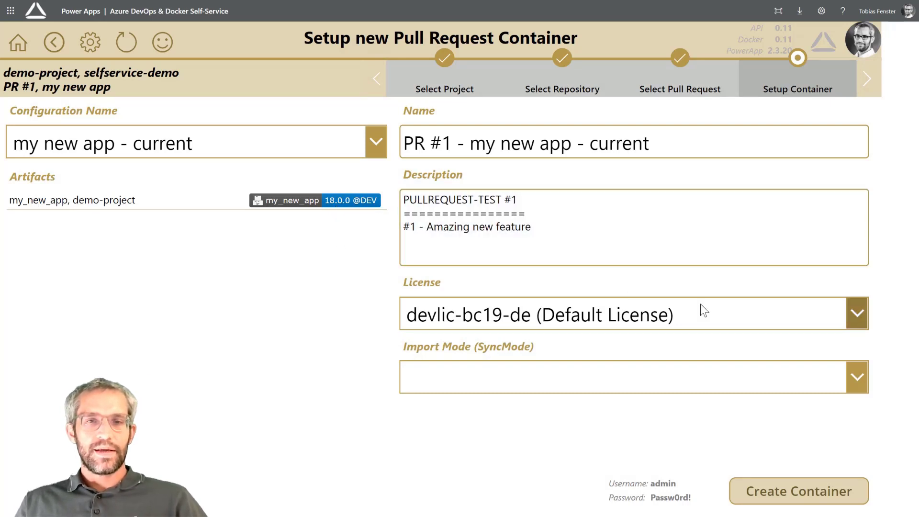
pyautogui.click(861, 308)
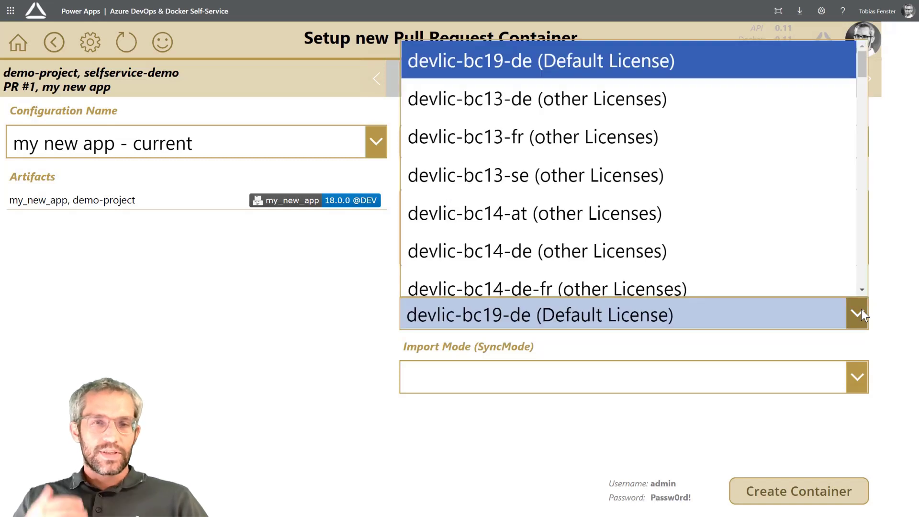
pyautogui.click(860, 309)
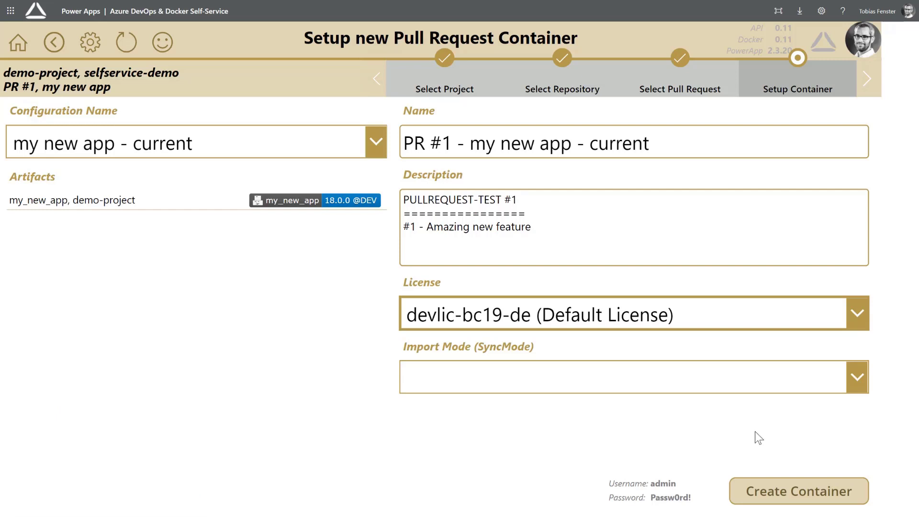
pyautogui.click(18, 52)
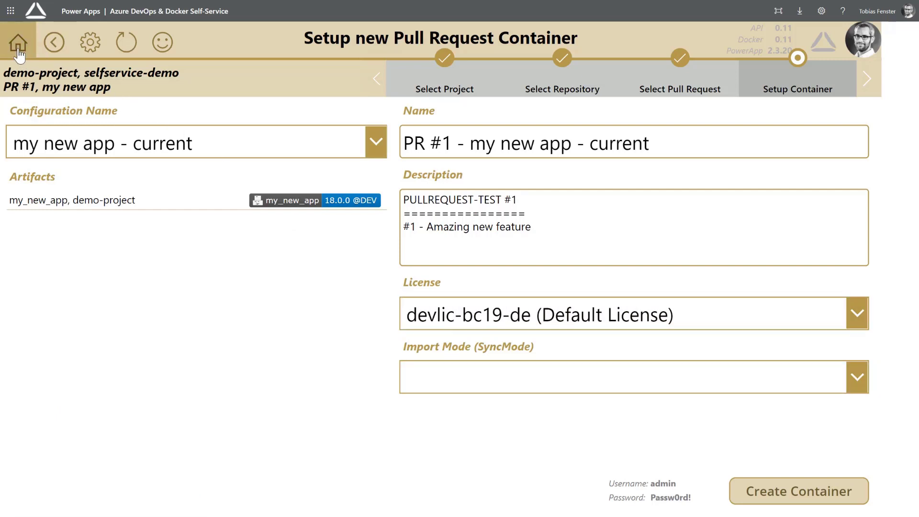
# Begin a new demo container using the sample - nextMajor configuration and review its artifacts.
pyautogui.click(171, 395)
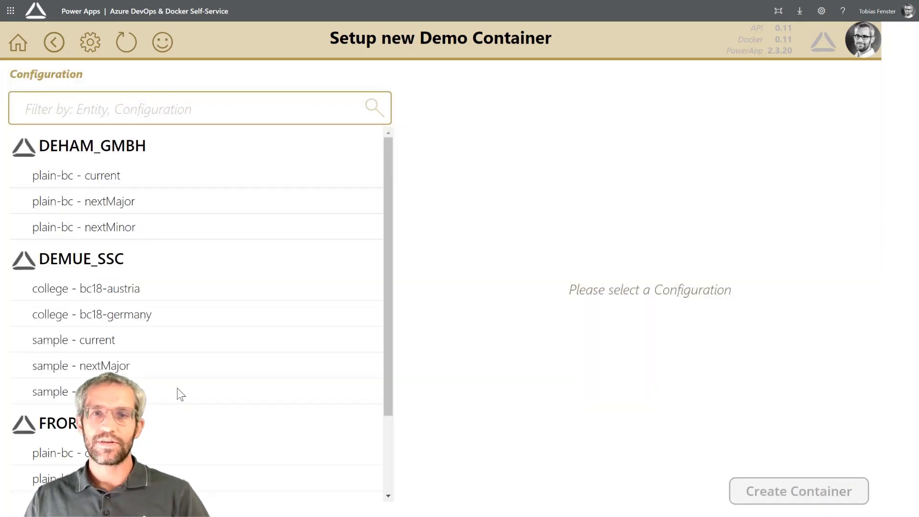
pyautogui.click(119, 365)
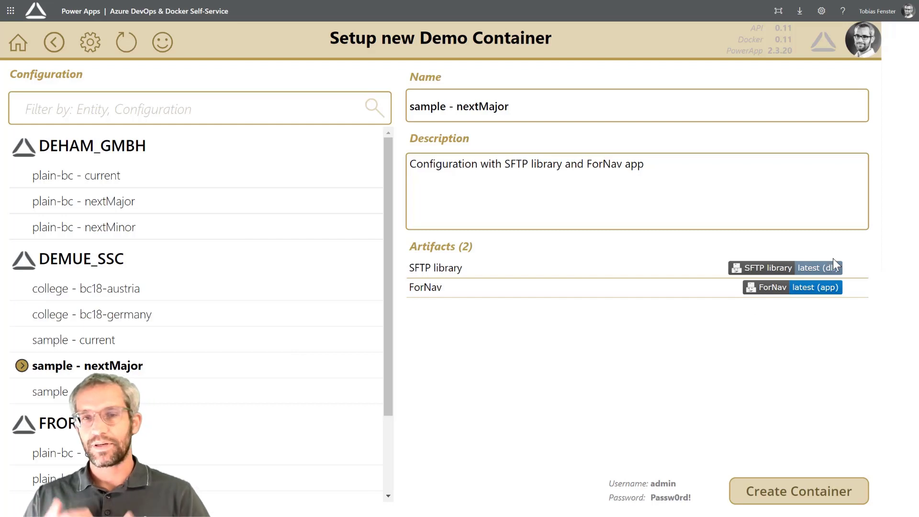
pyautogui.moveTo(818, 293)
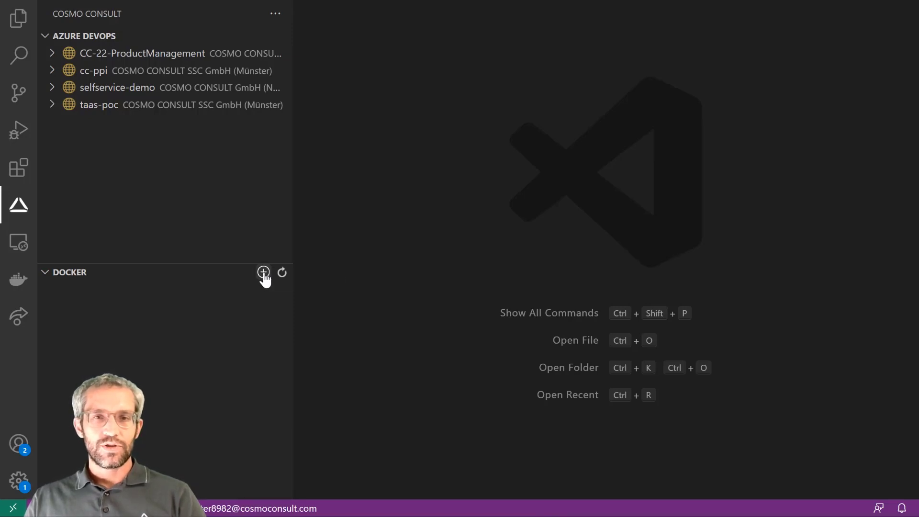
# Create container 'demo standalone' (D365 BC SaaS Project, de, premium, version 19, Latest sandbox) and view its login.
pyautogui.click(263, 273)
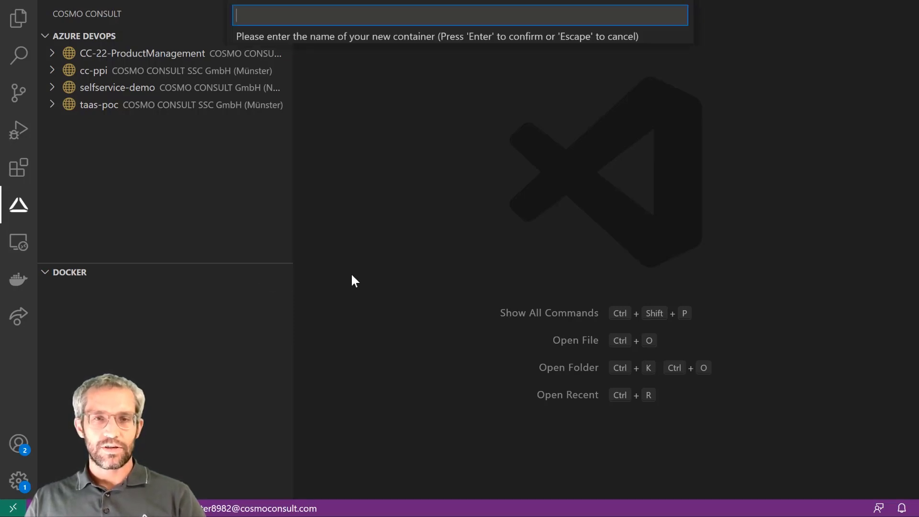
pyautogui.write('demo ')
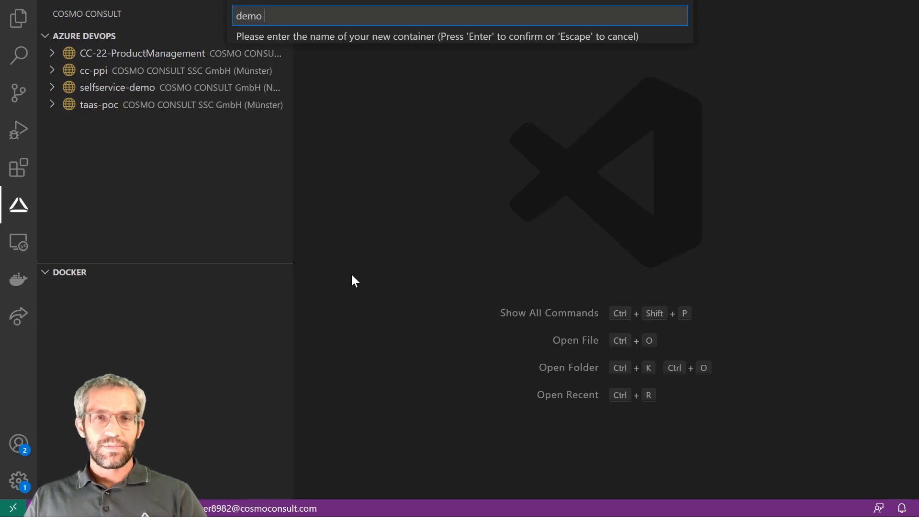
pyautogui.write('standalone')
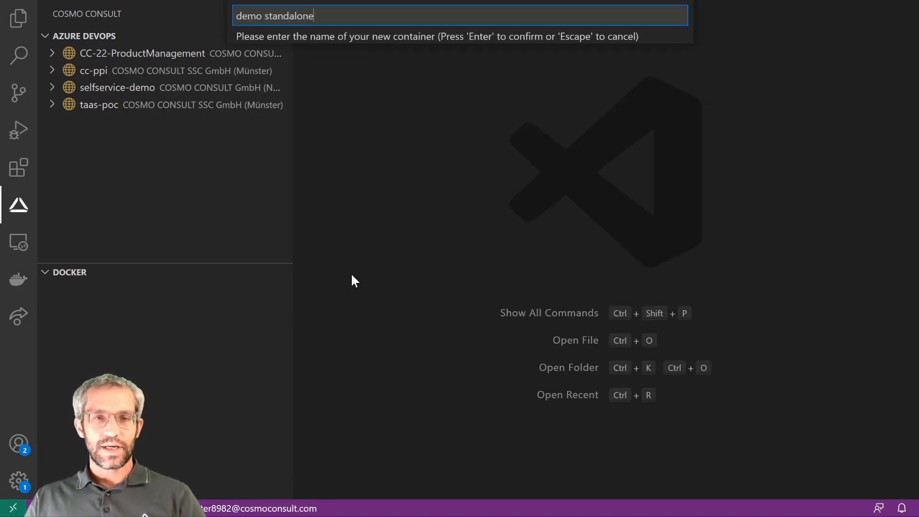
pyautogui.press('Return')
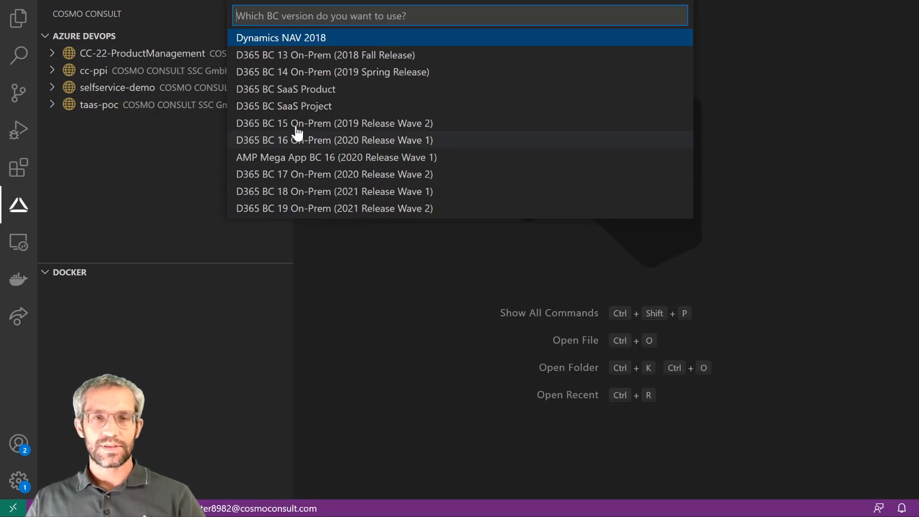
pyautogui.click(296, 108)
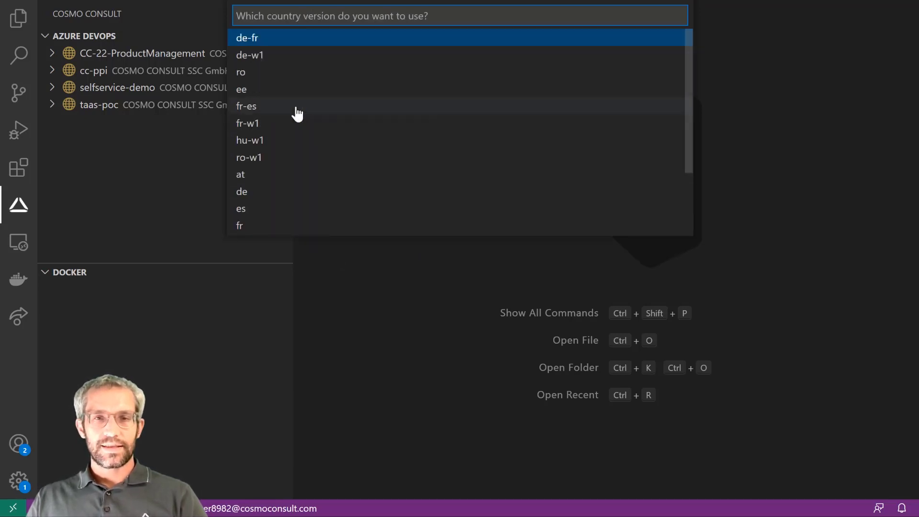
pyautogui.click(291, 192)
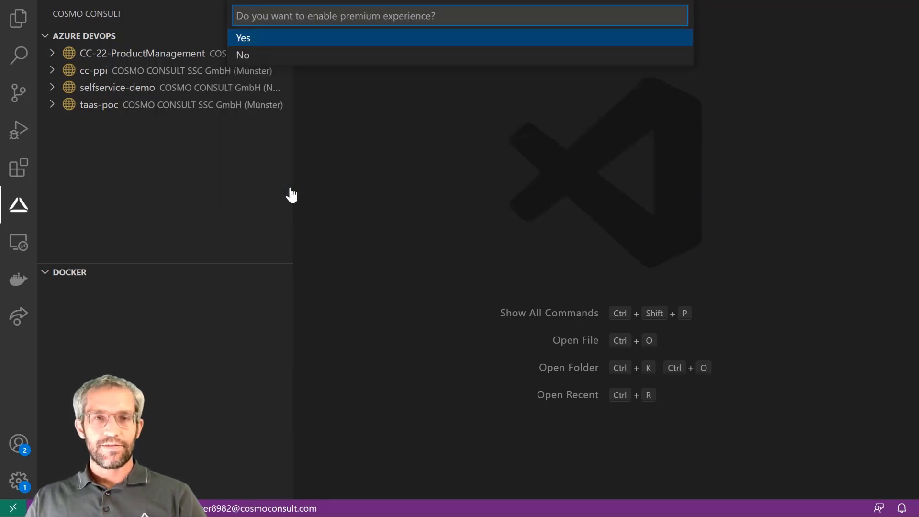
pyautogui.press('Return')
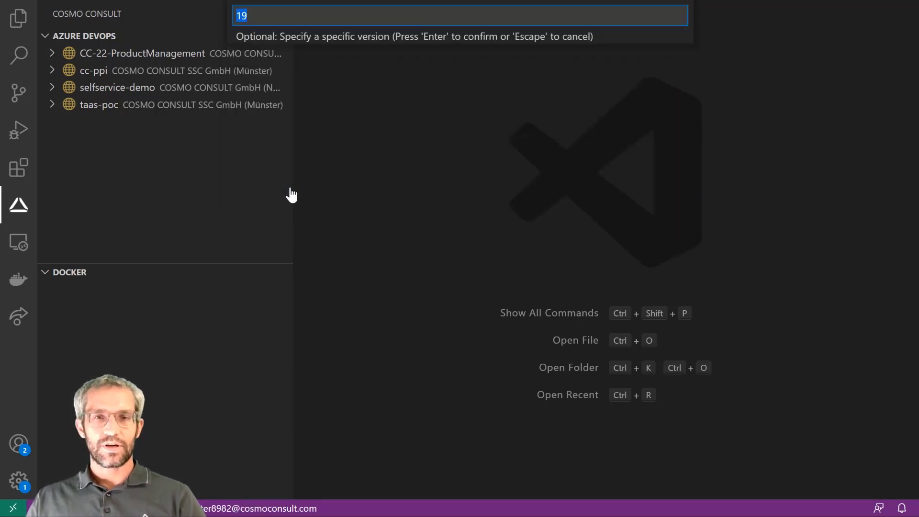
pyautogui.press('Return')
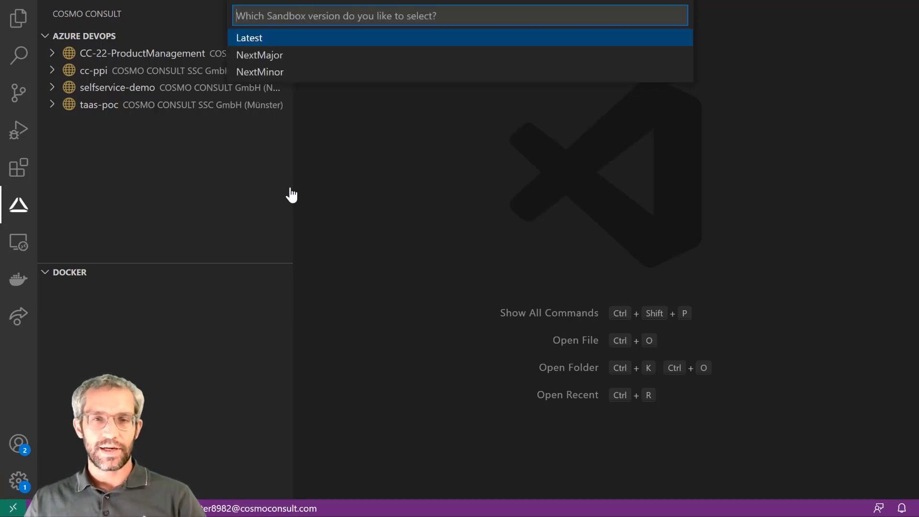
pyautogui.press('Return')
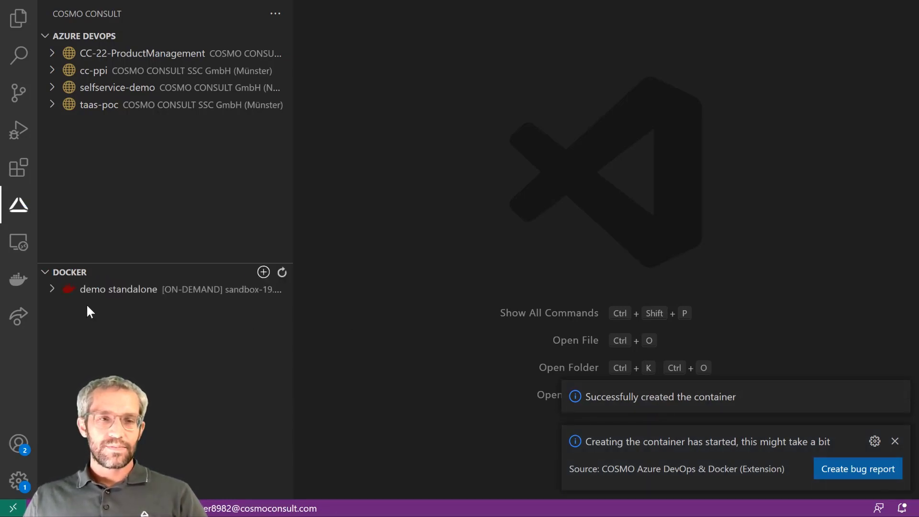
pyautogui.click(56, 292)
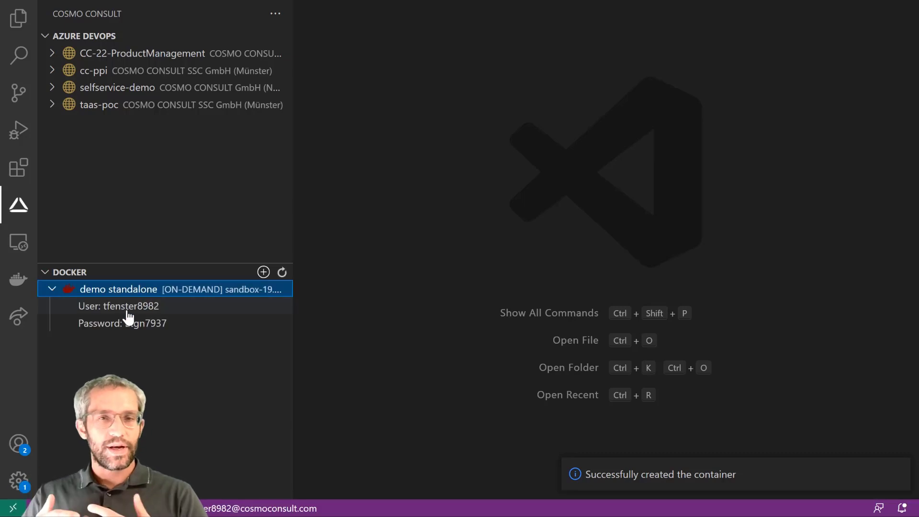